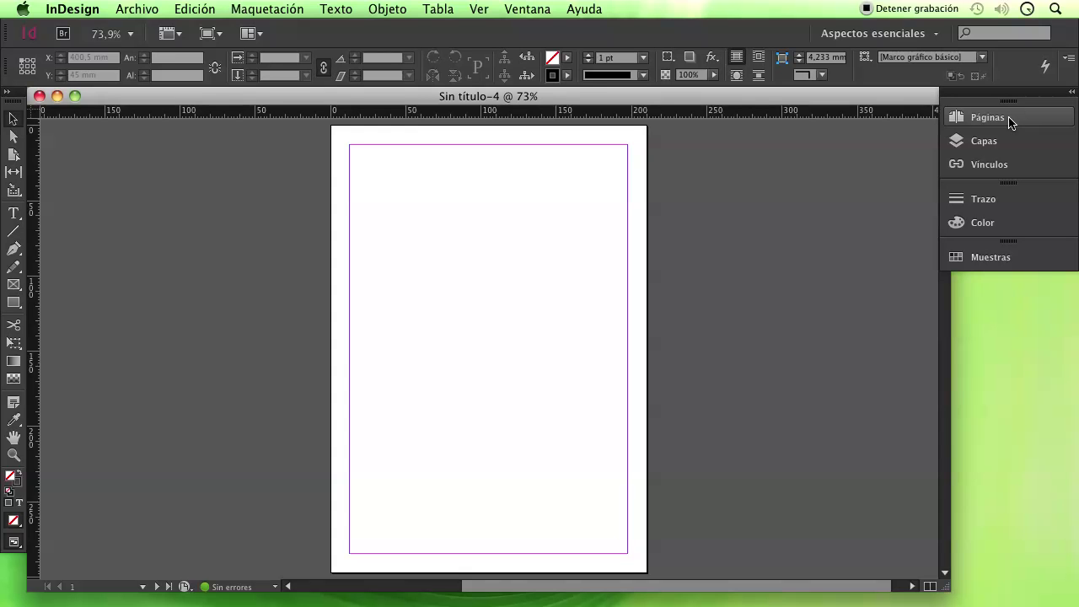
click(934, 33)
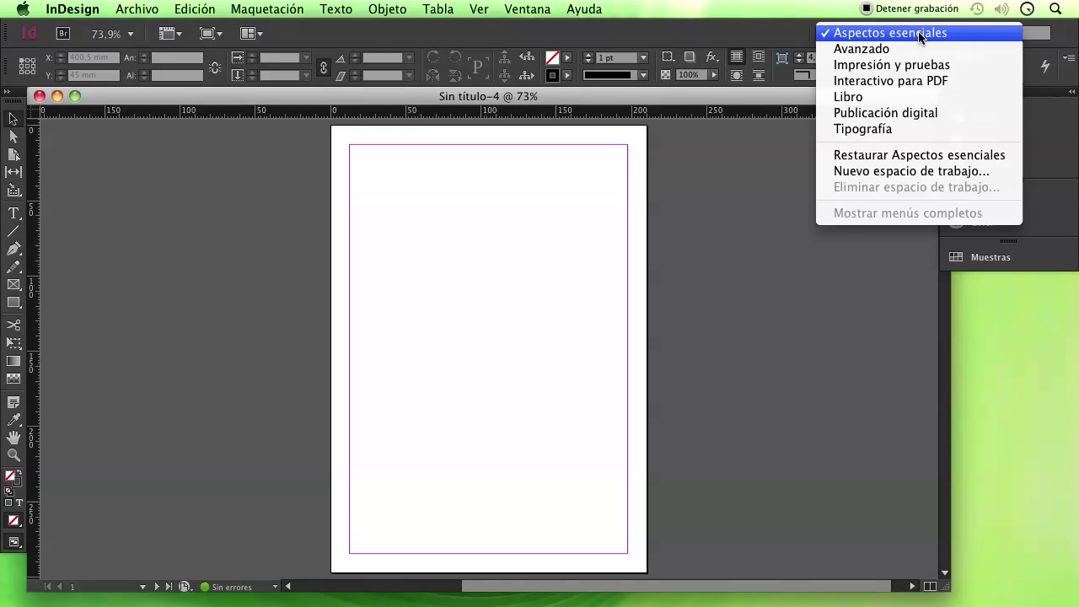
click(1036, 97)
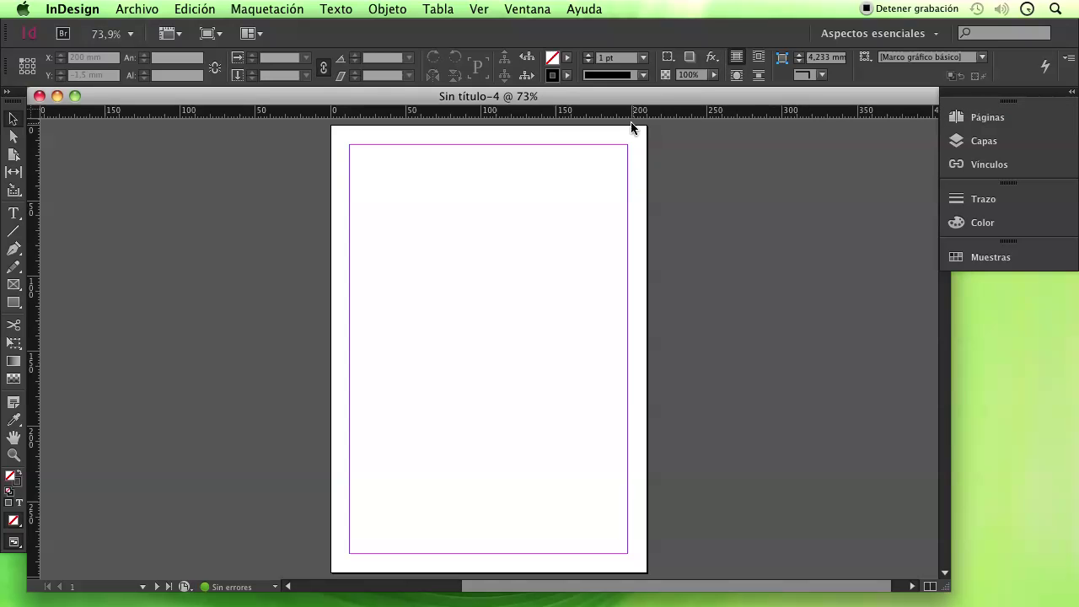
Show the Pages panel and collapse it again
click(533, 10)
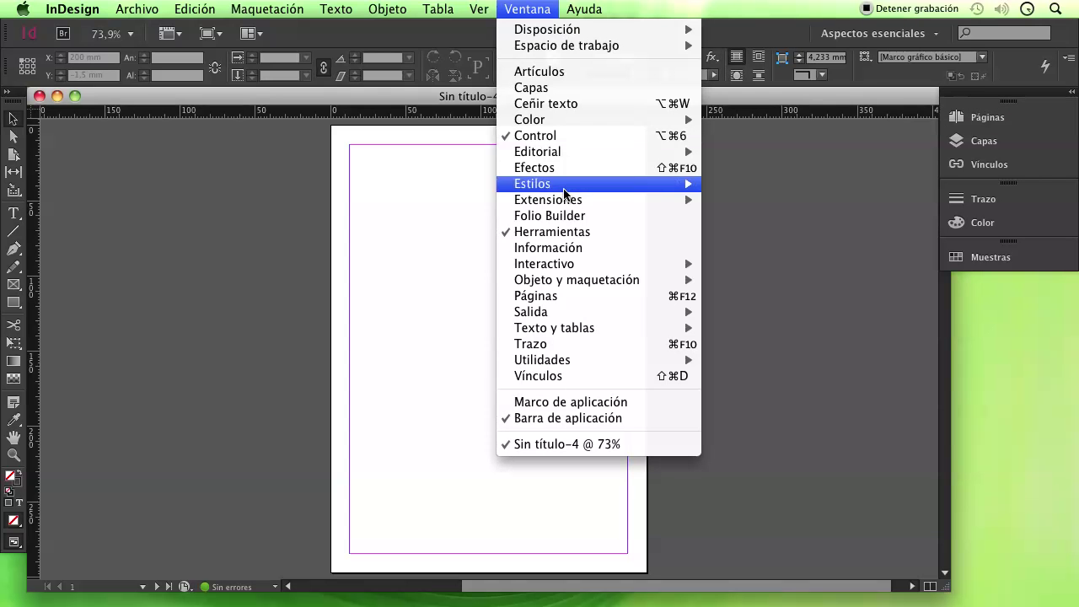
click(565, 296)
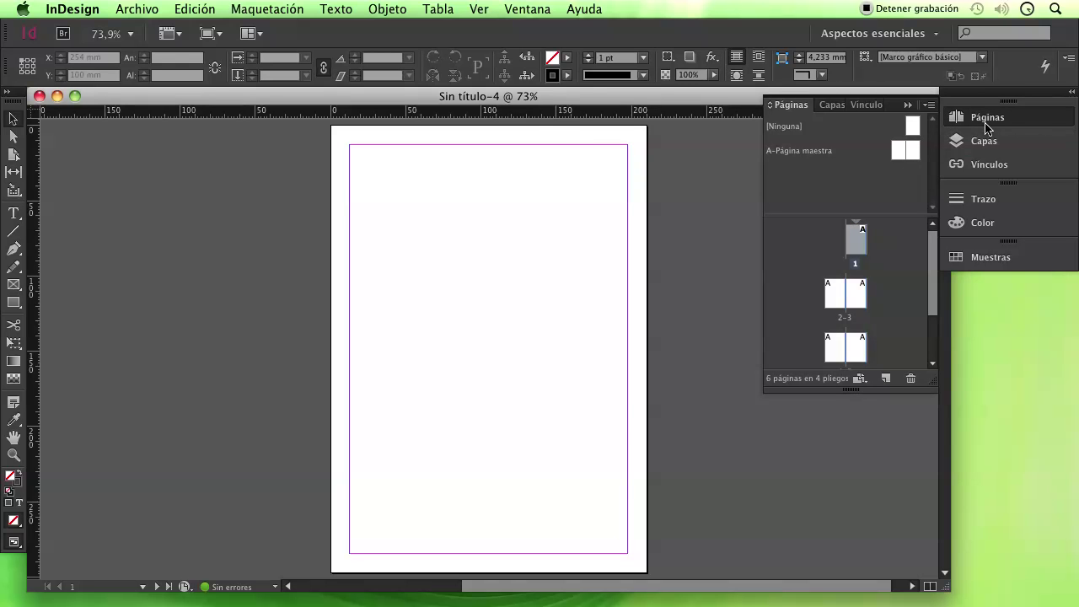
click(527, 10)
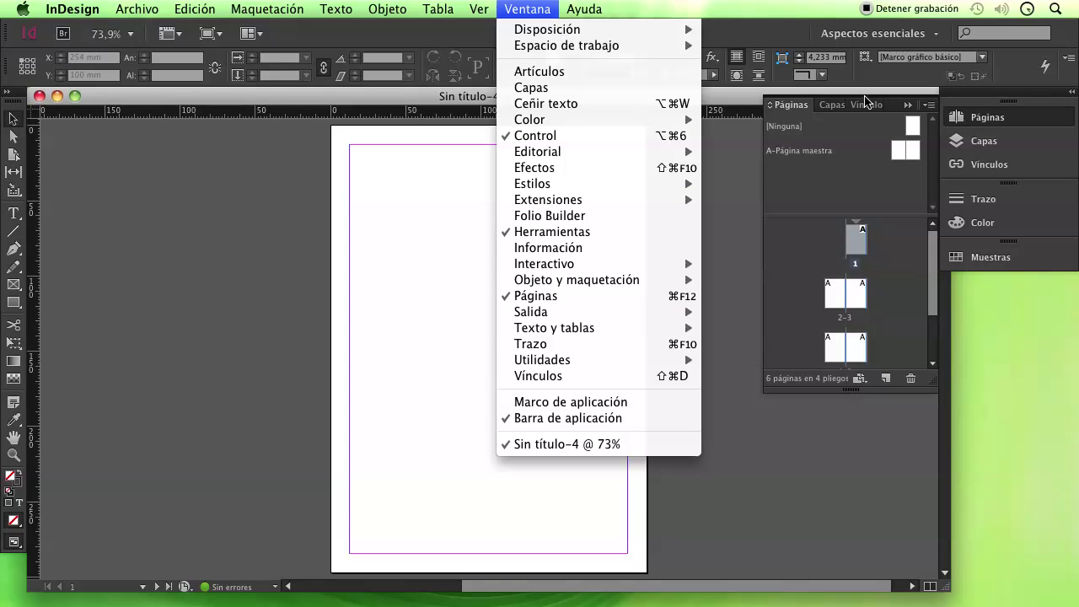
click(784, 113)
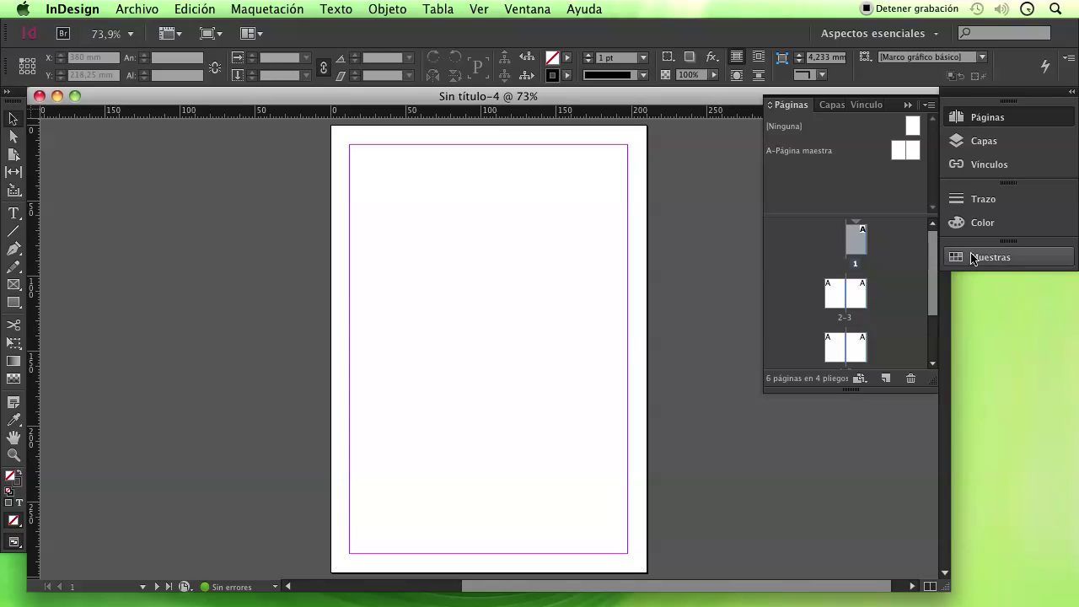
click(989, 126)
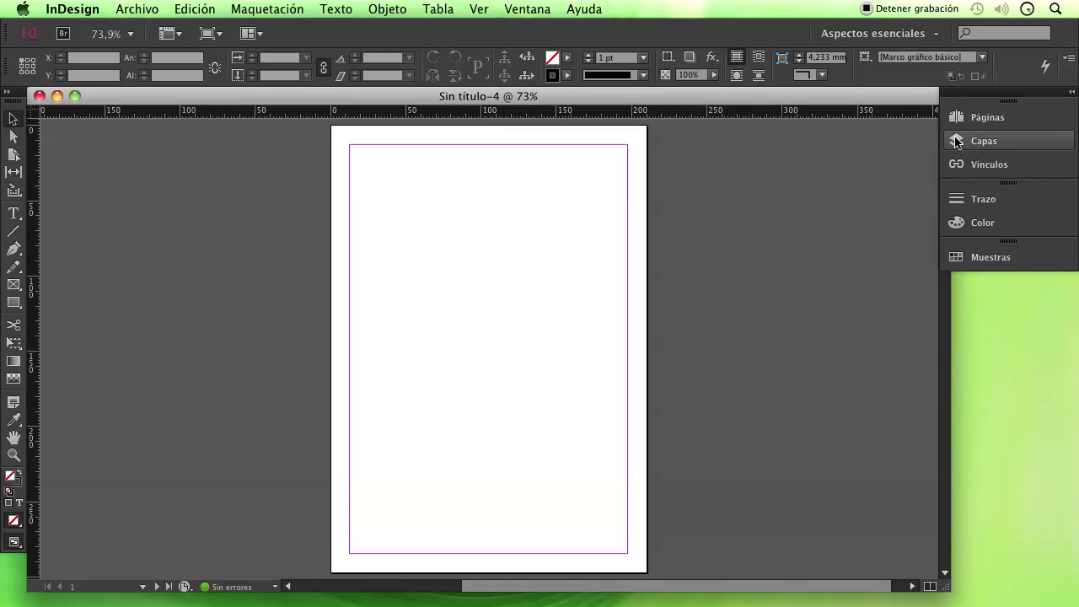
Shift the document window slightly and look over page 1 and the start of the following spread
drag(905, 101, 890, 101)
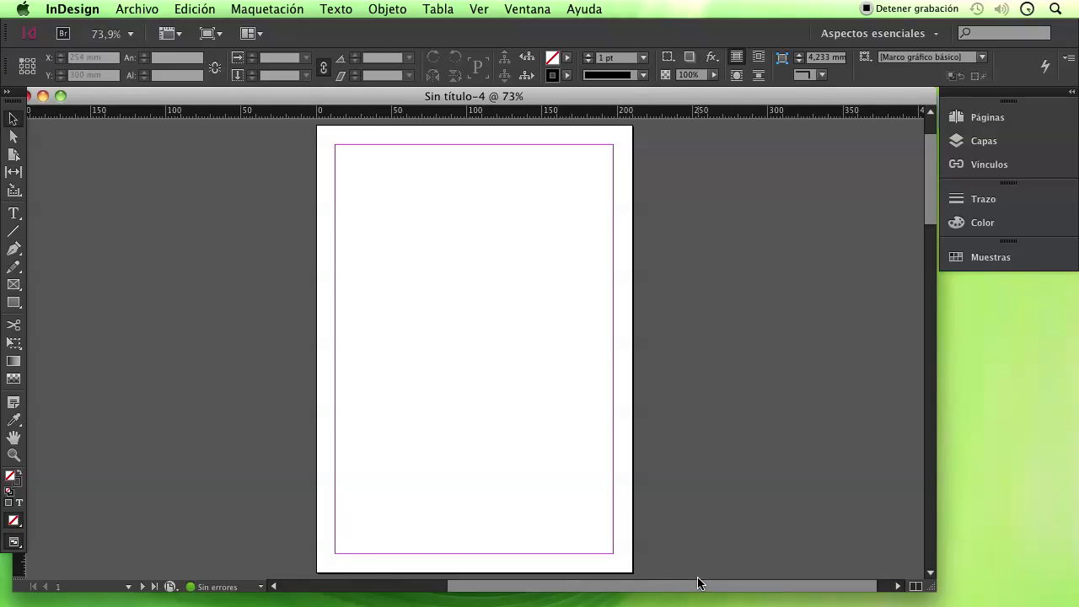
drag(699, 585, 623, 586)
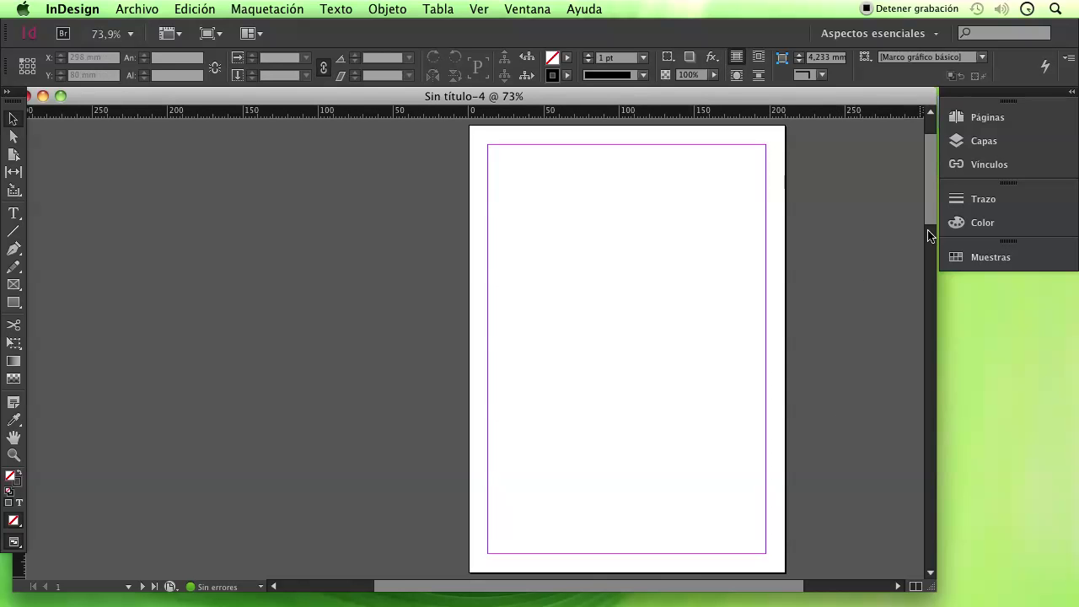
scroll(933, 212, down, 3)
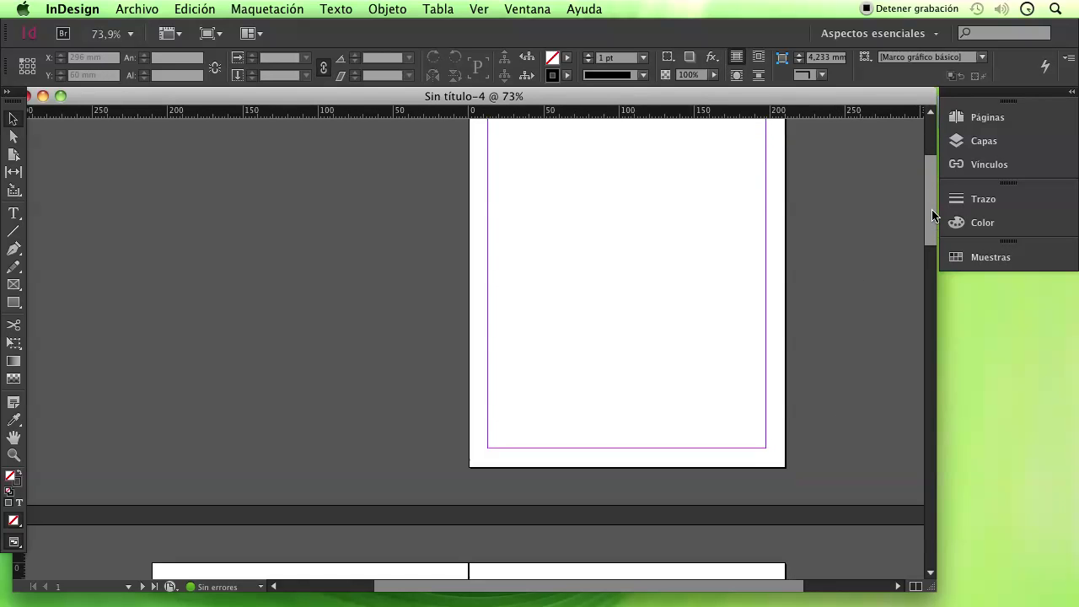
drag(933, 214, 922, 192)
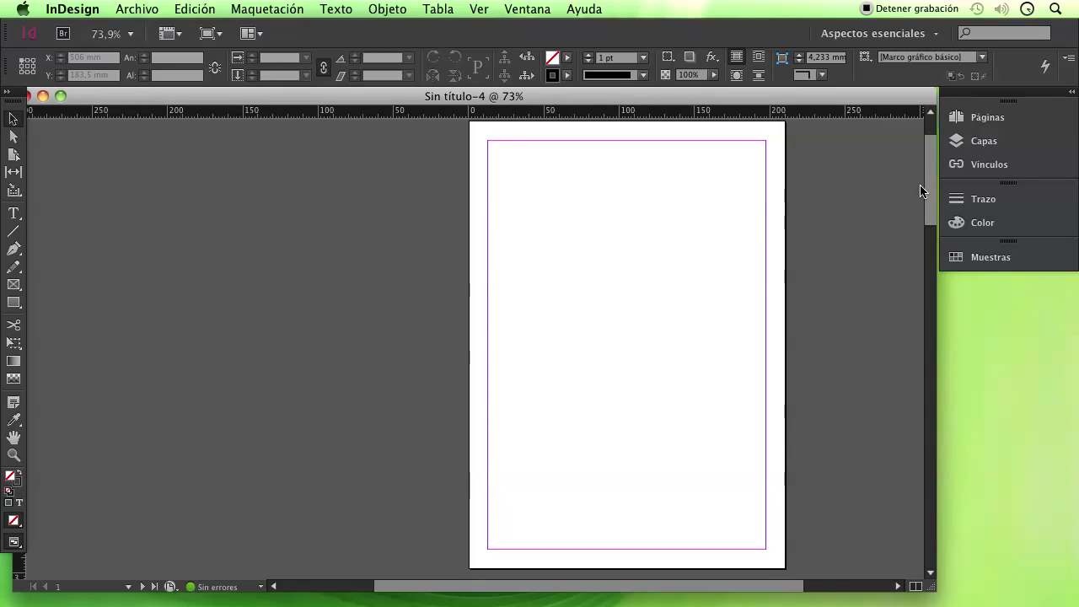
Open the Pages panel and visit pages 2 to 6 through their thumbnails, returning to page 1 at the end
click(985, 118)
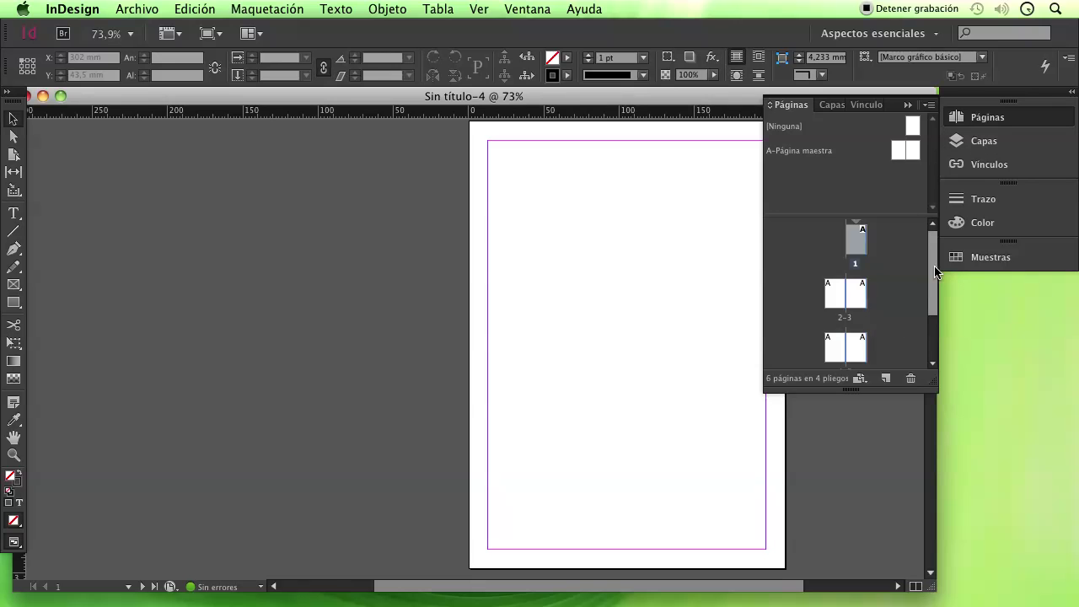
mouse_move(934, 266)
mouse_down()
mouse_move(936, 320)
mouse_move(934, 282)
mouse_up()
double_click(838, 295)
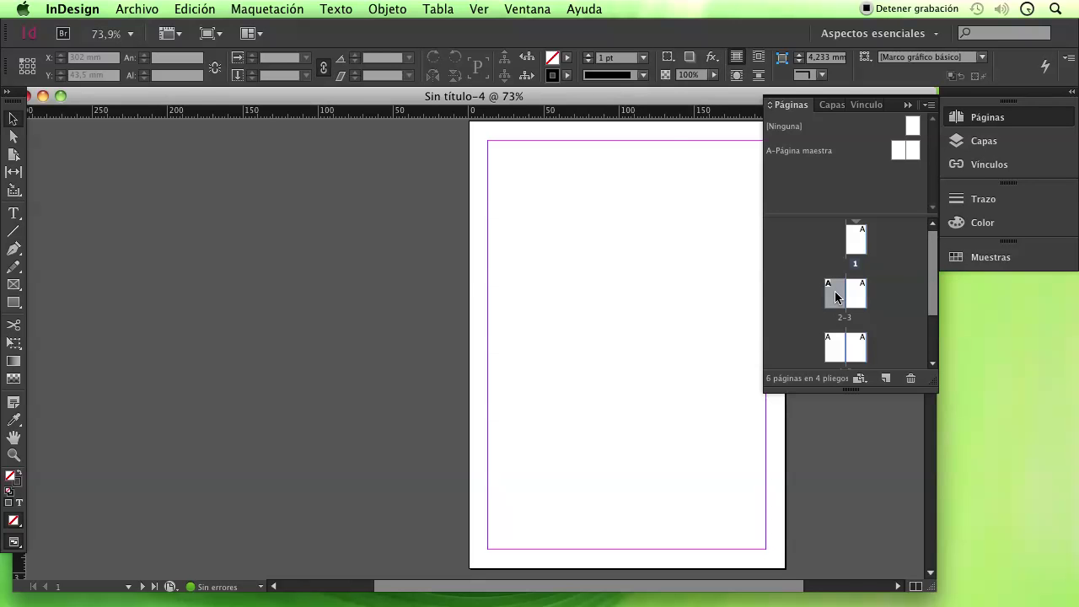
double_click(857, 295)
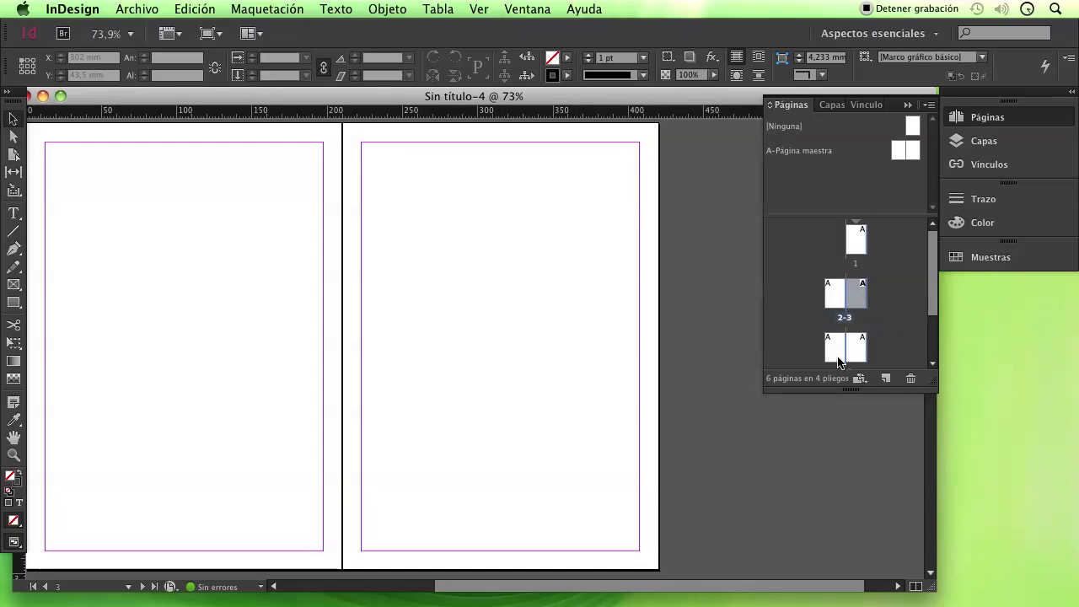
double_click(837, 344)
double_click(856, 344)
scroll(860, 330, down, 2)
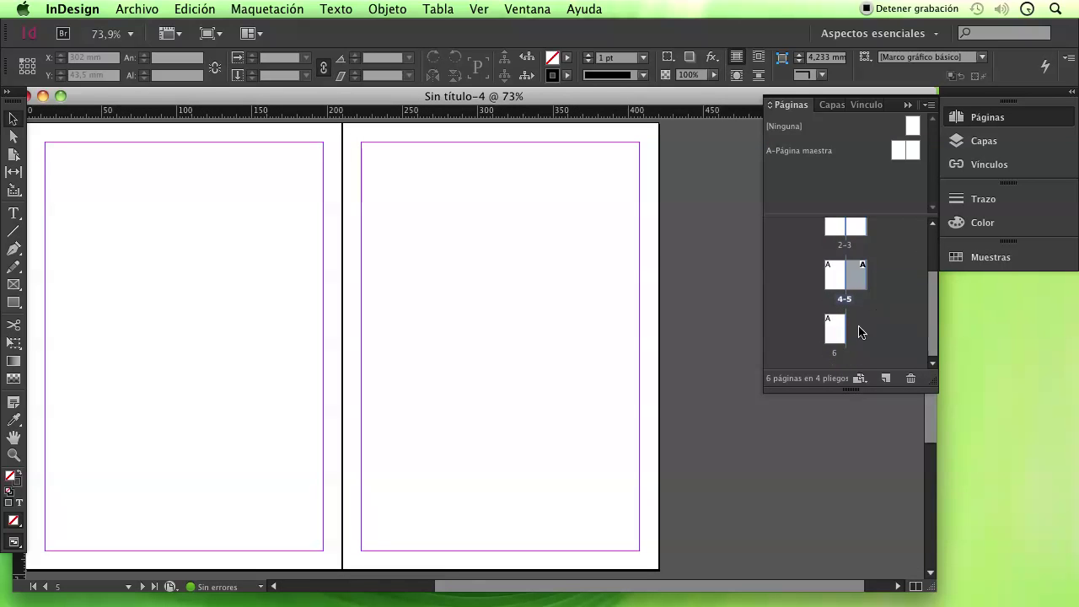
double_click(835, 329)
scroll(889, 325, up, 2)
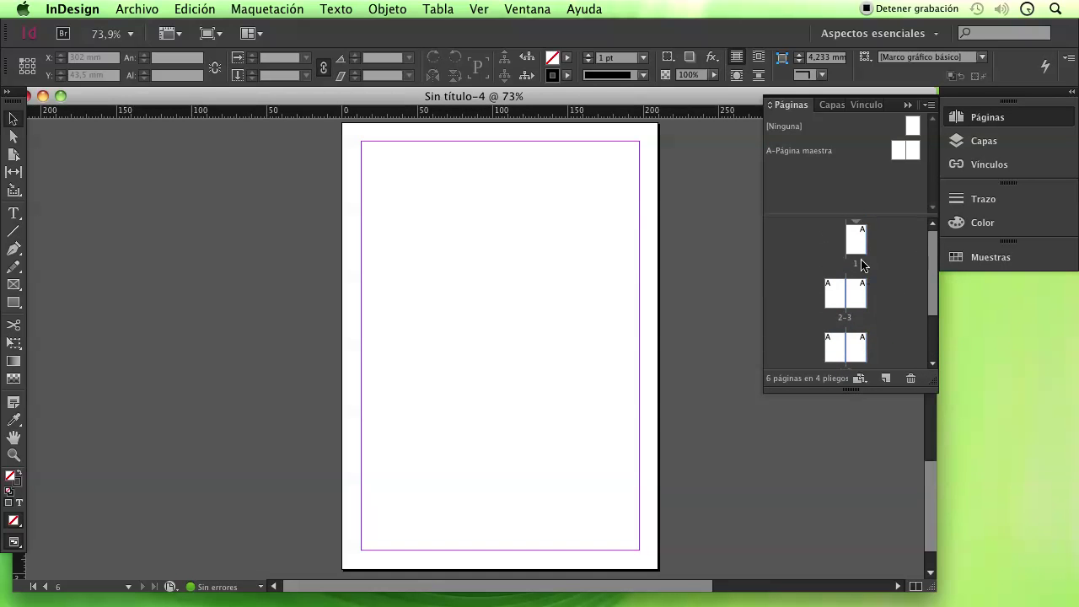
double_click(860, 249)
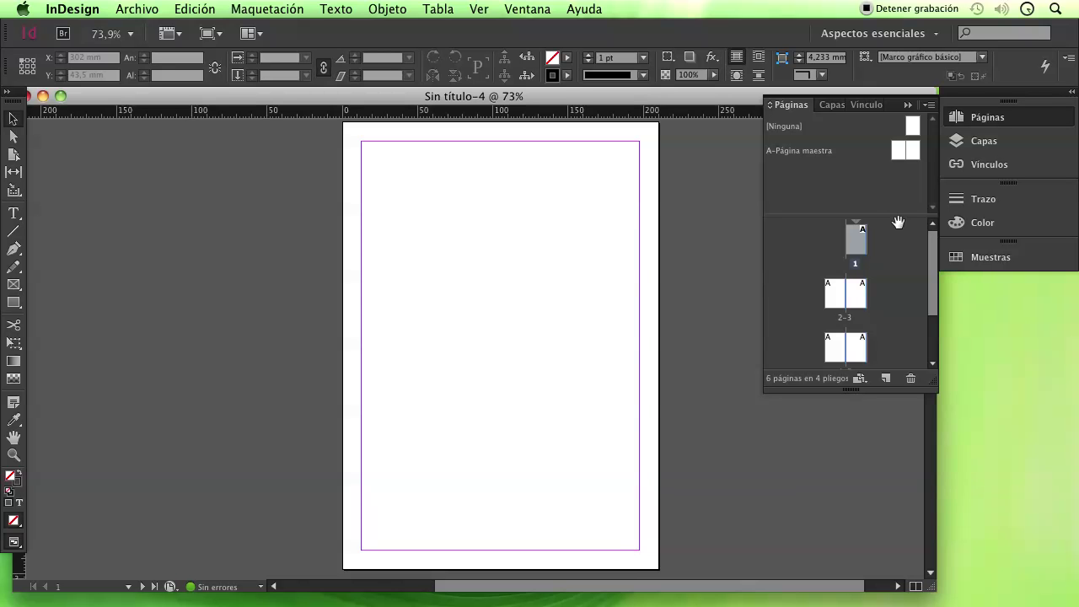
Go to page 2 and draw a rectangle about 12.8 × 12.3 mm in the lower-left corner of the margins
click(848, 199)
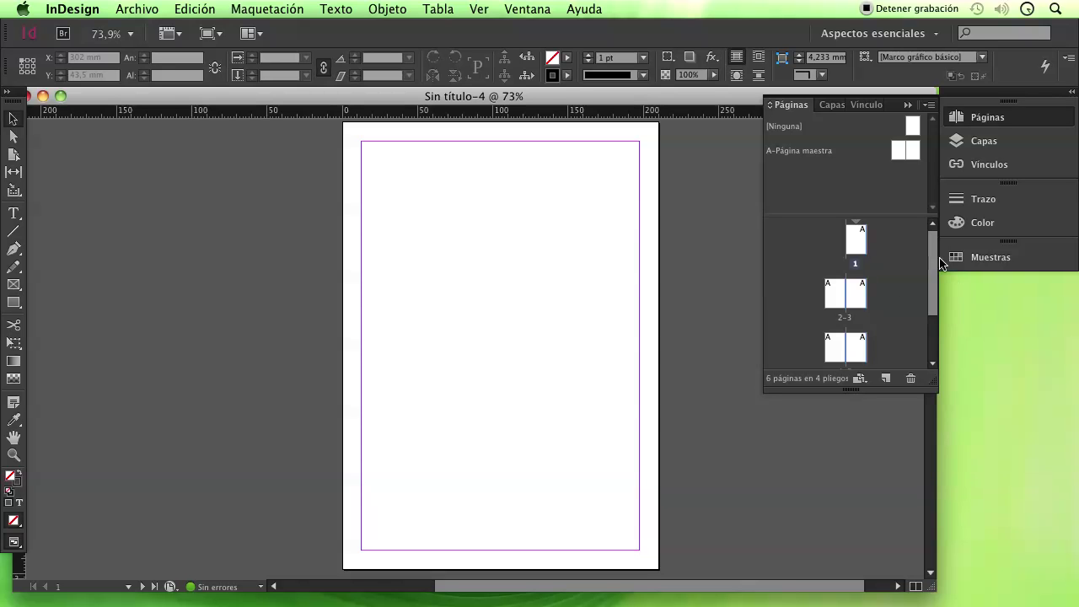
scroll(935, 236, down, 2)
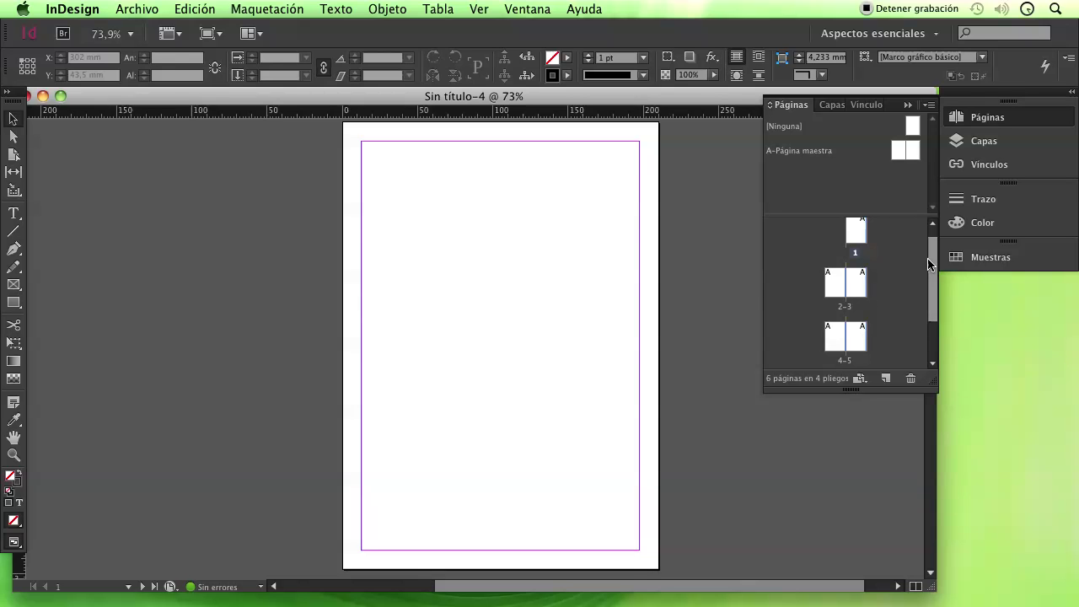
drag(933, 266, 933, 272)
double_click(840, 284)
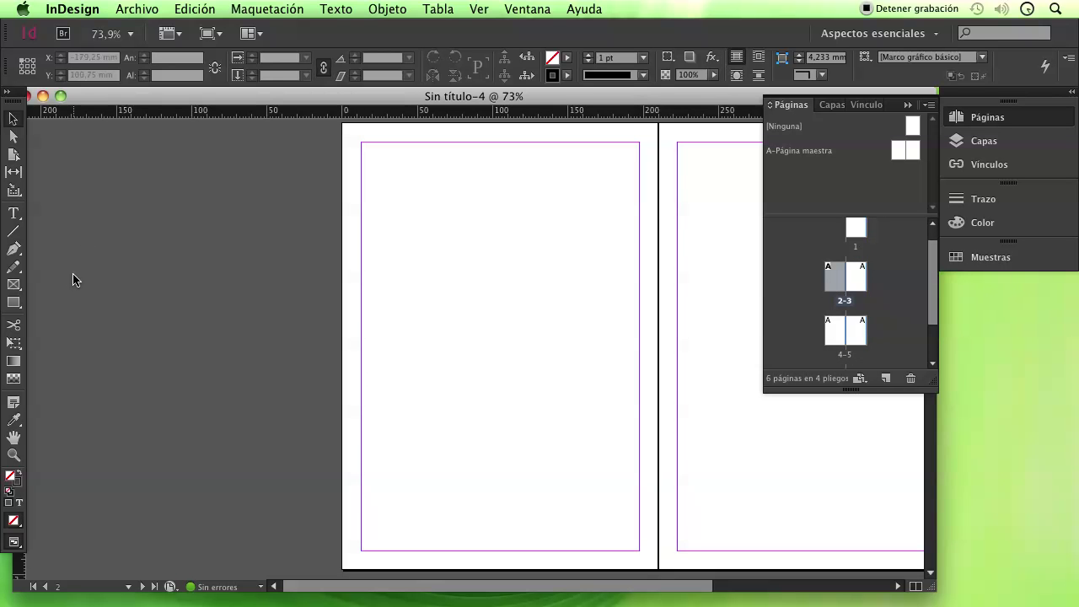
click(14, 302)
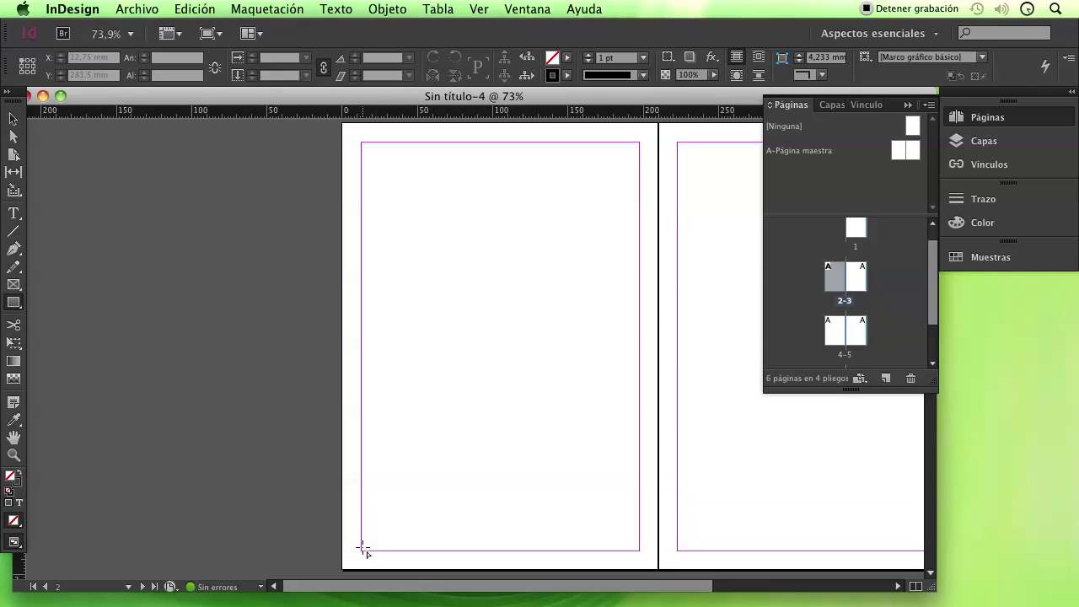
drag(363, 549, 383, 530)
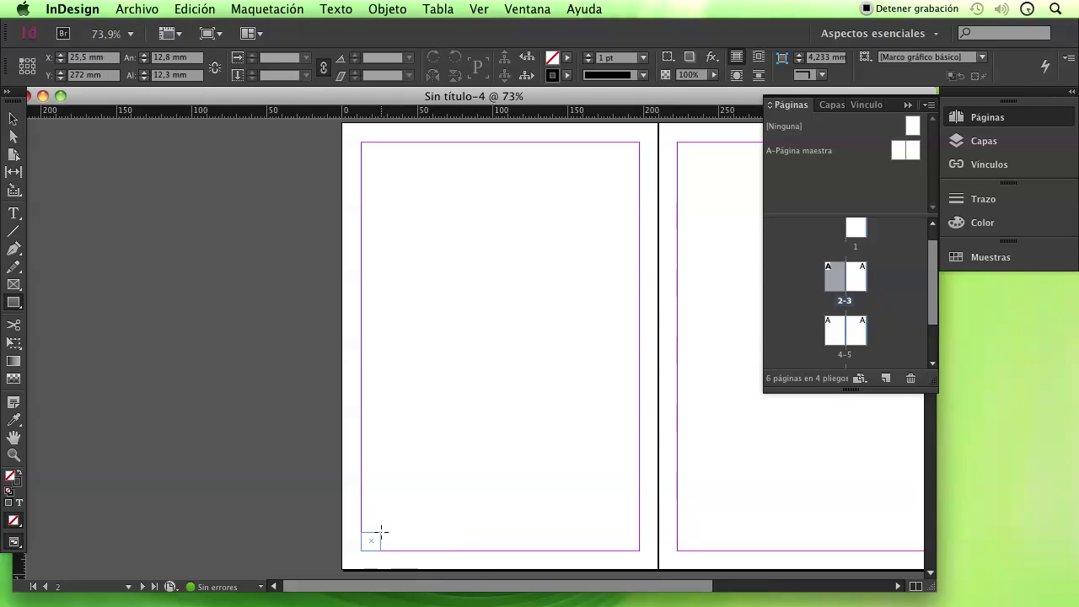
click(13, 119)
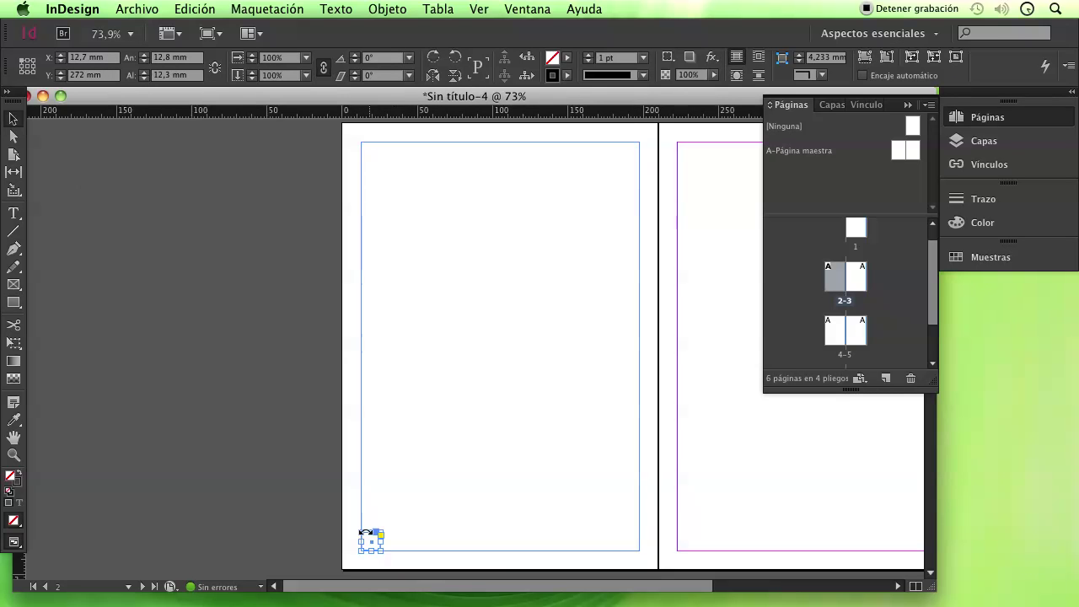
Fill the small rectangle on page 2 with blue, RGB 28, 101, 167, and deselect it
double_click(17, 481)
click(448, 345)
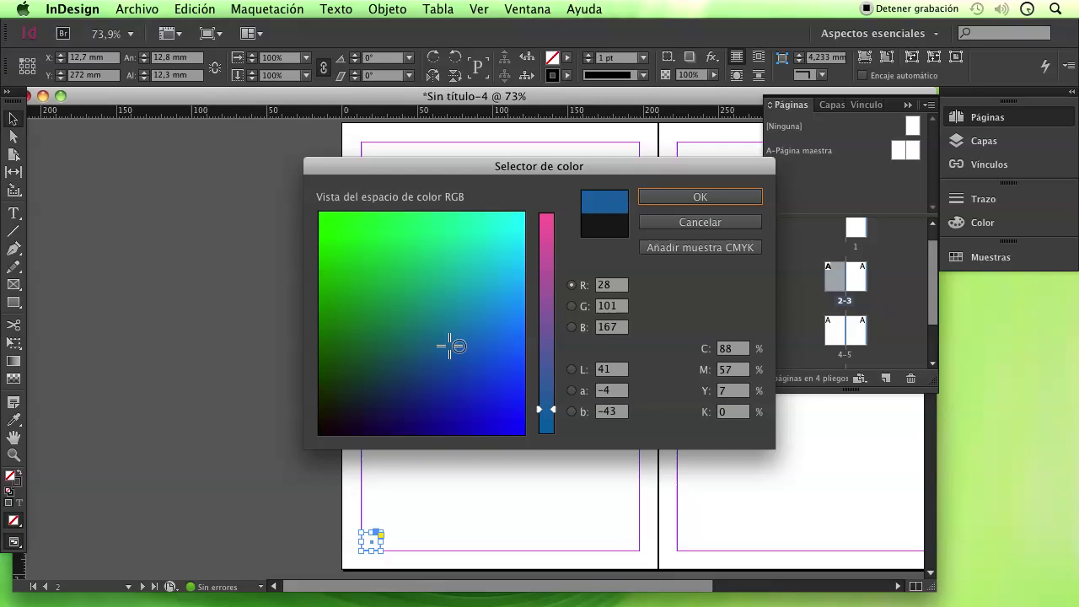
key(Return)
click(309, 499)
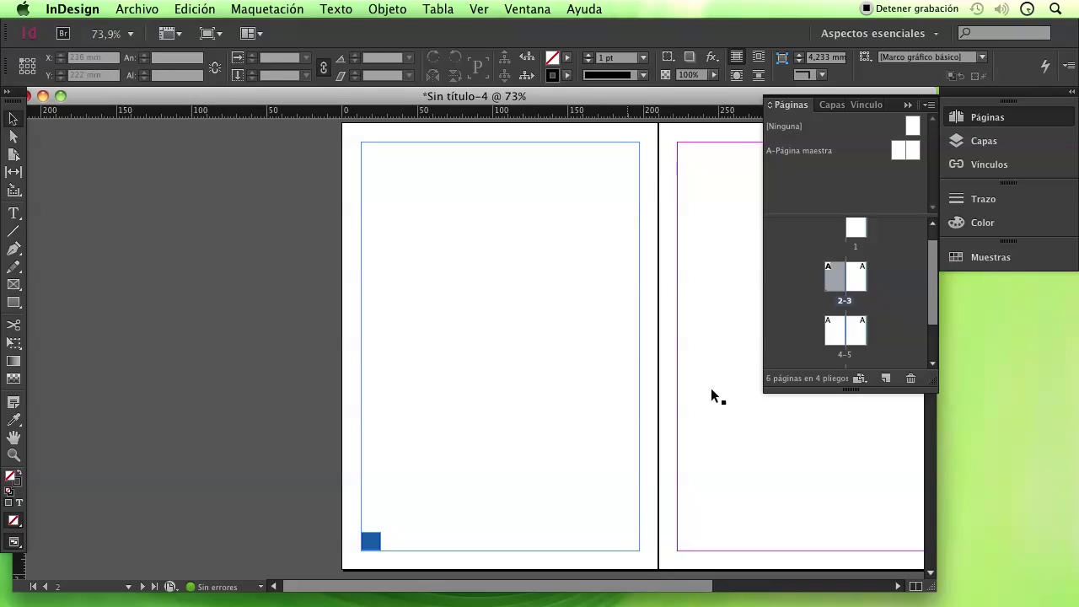
Enlarge the blue rectangle to about 78 × 93 mm in the middle of page 2 and deselect it
double_click(835, 296)
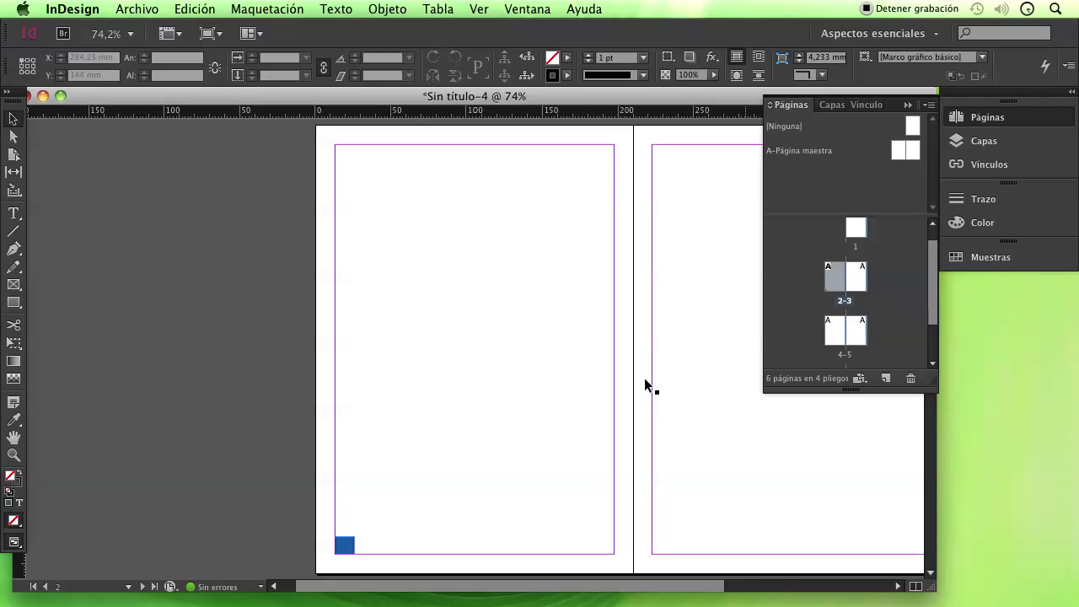
drag(349, 548, 528, 394)
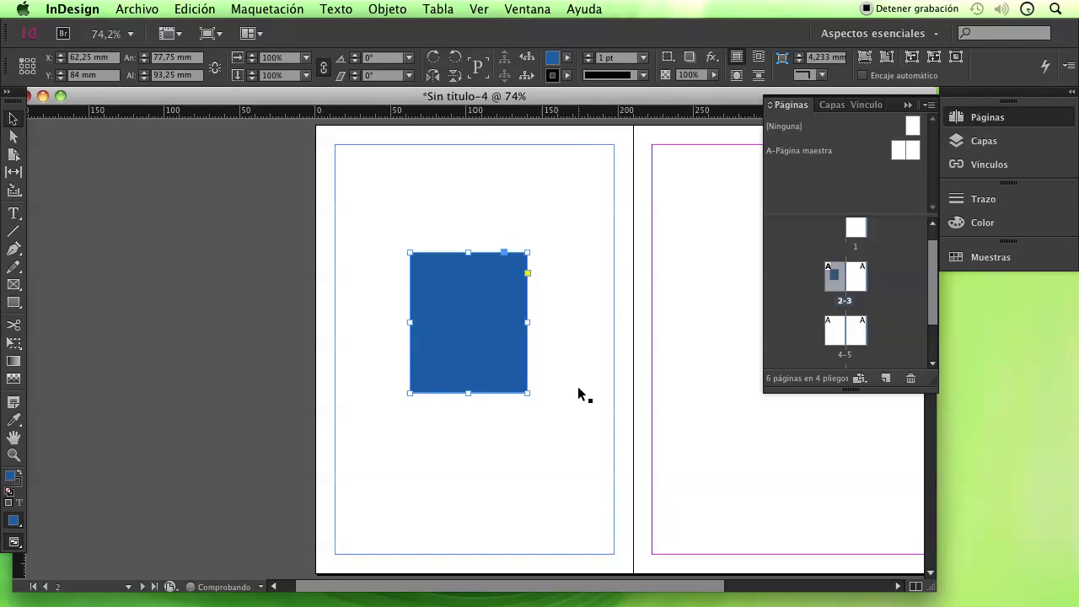
click(650, 161)
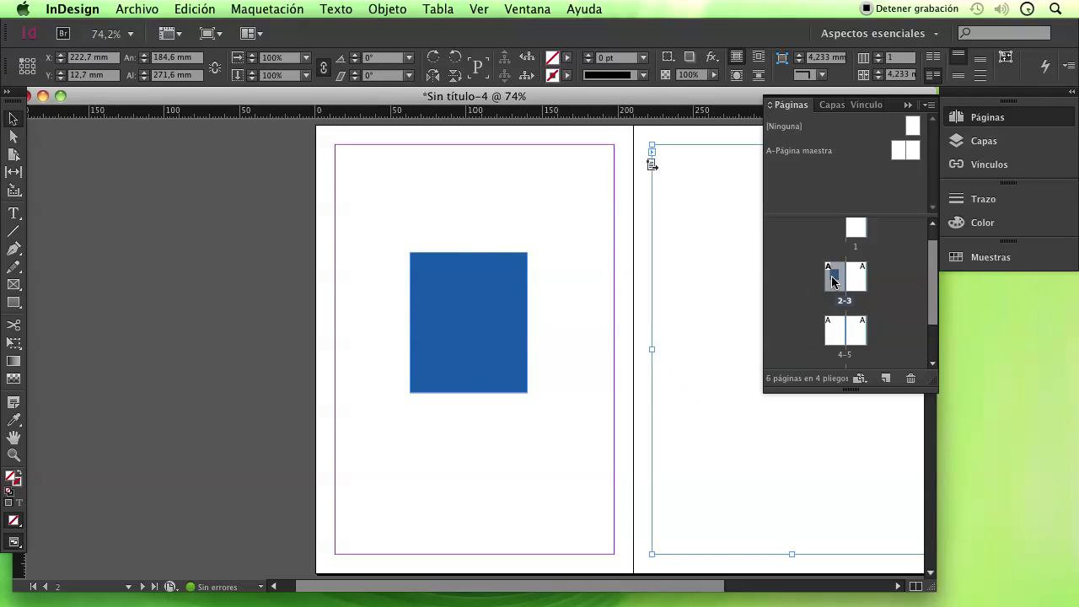
click(559, 379)
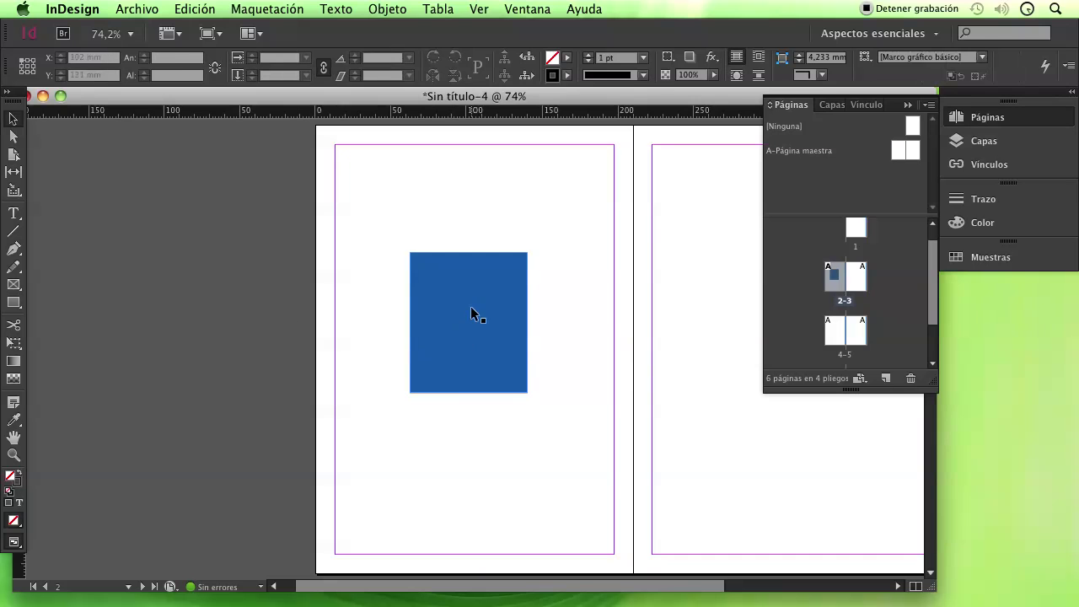
Reshape the blue rectangle into a bar about 184.6 × 6 mm spanning the margins near the top of page 2
drag(472, 308, 396, 223)
drag(453, 303, 613, 169)
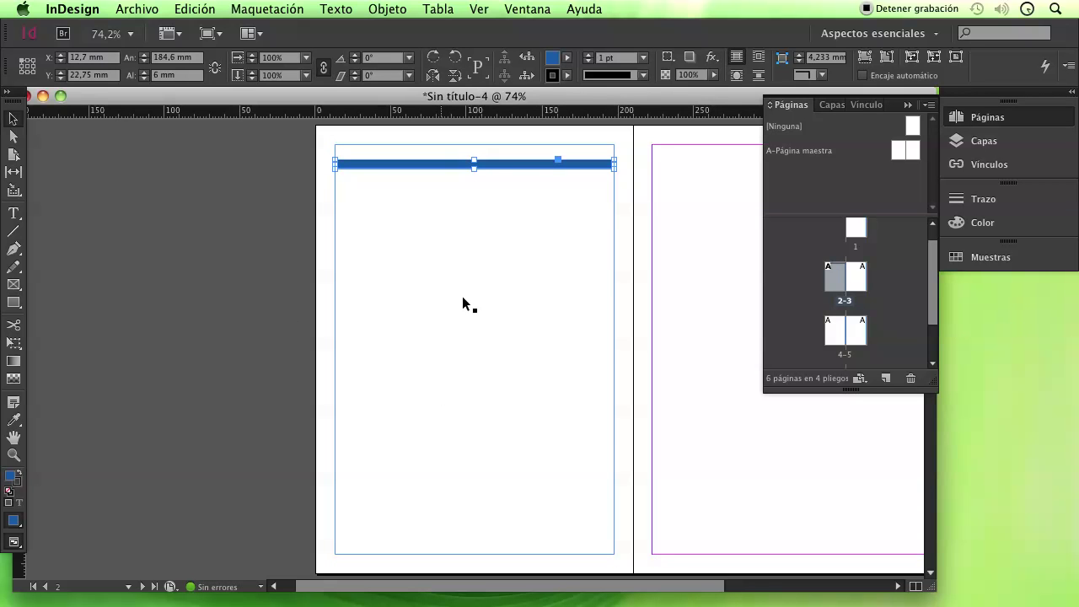
click(338, 238)
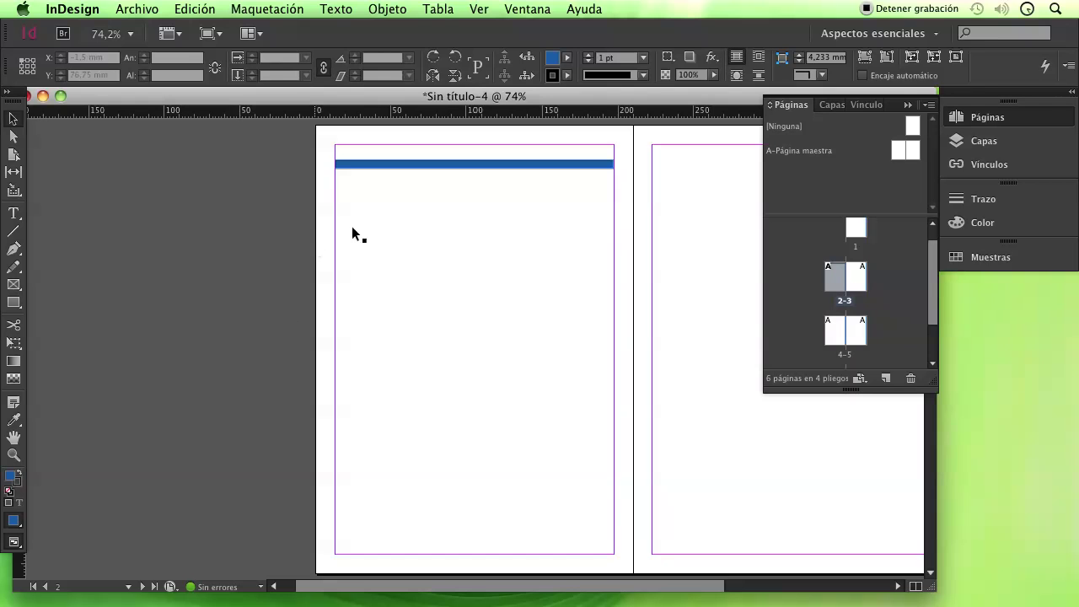
Select the blue bar on page 2 and mark page 3 in the Pages panel
click(448, 168)
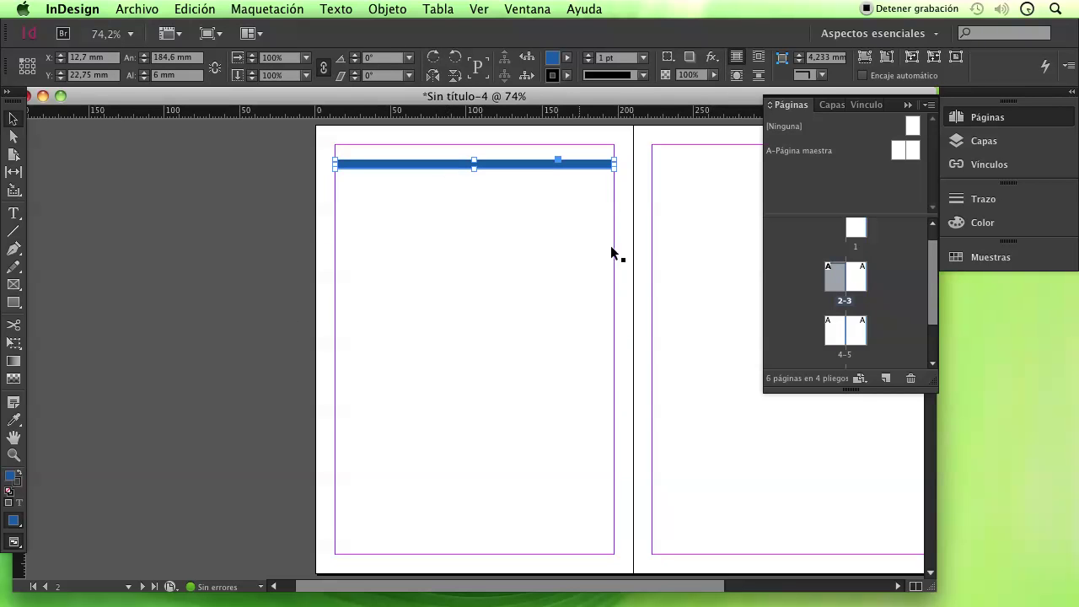
click(674, 226)
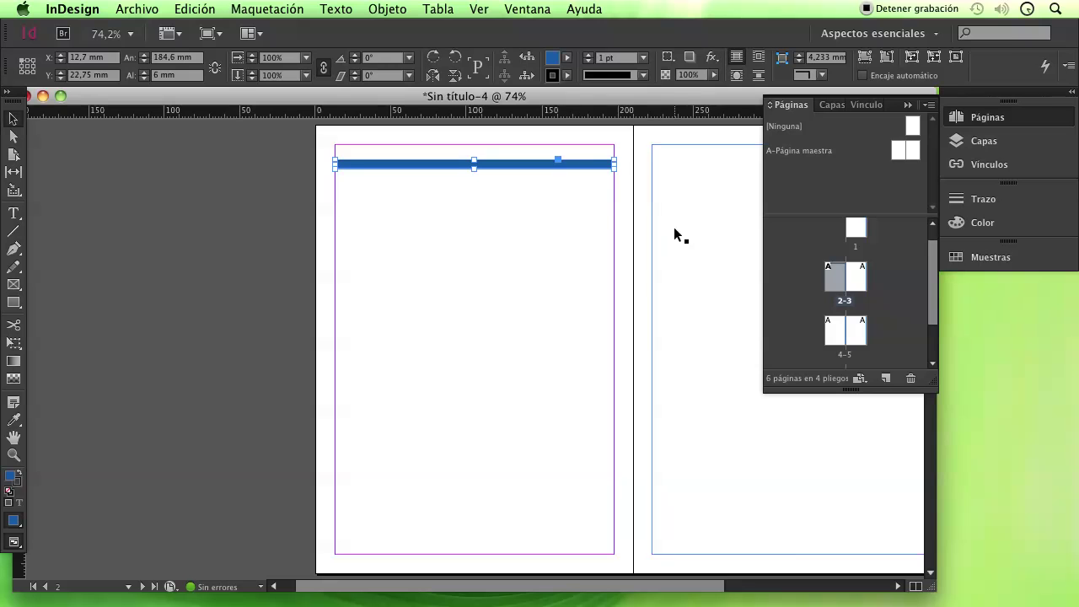
click(548, 165)
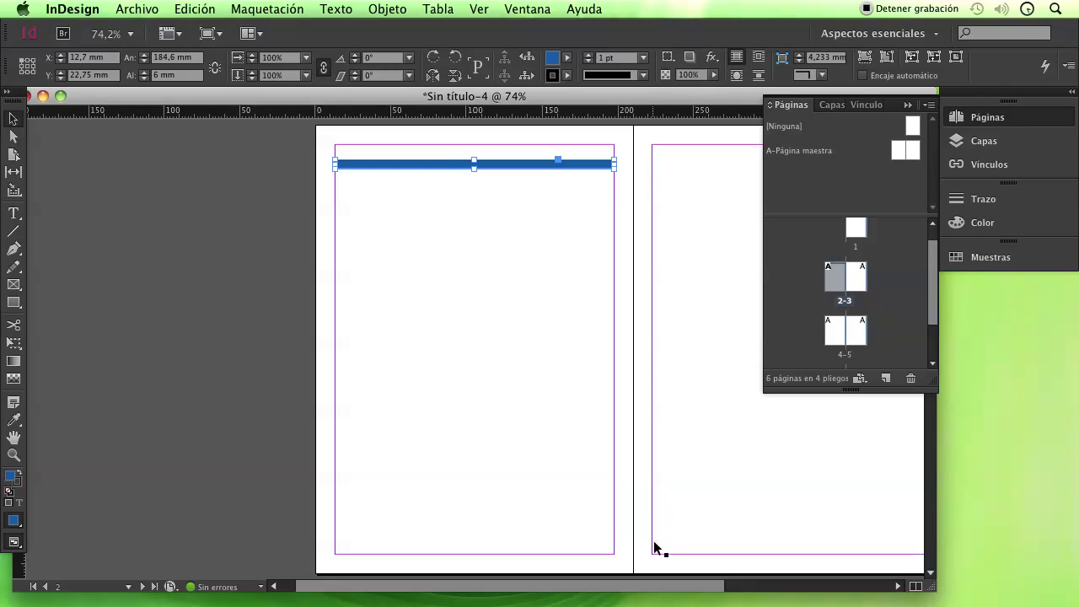
click(853, 278)
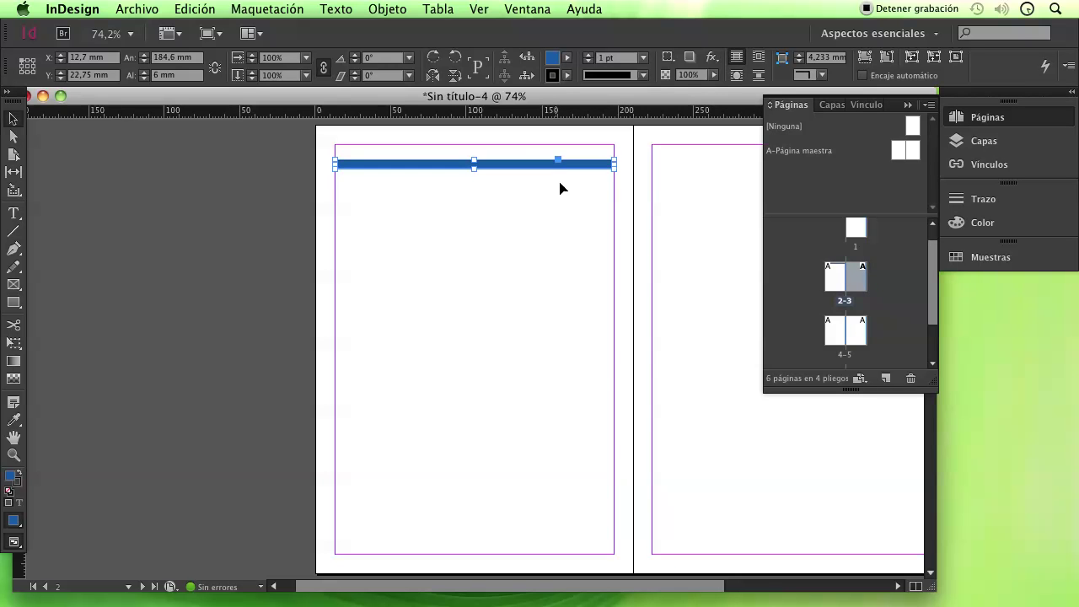
Paste a copy of the blue bar onto page 3, align it between the margins level with page 2's bar, and deselect it
drag(614, 585, 695, 583)
key(super+v)
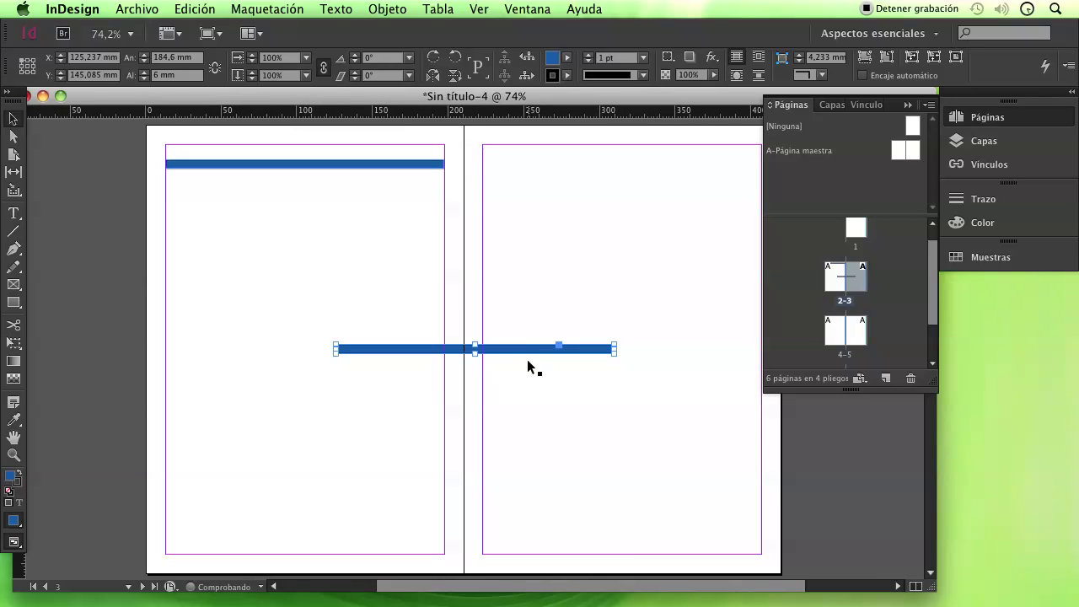
drag(527, 349, 676, 173)
click(785, 472)
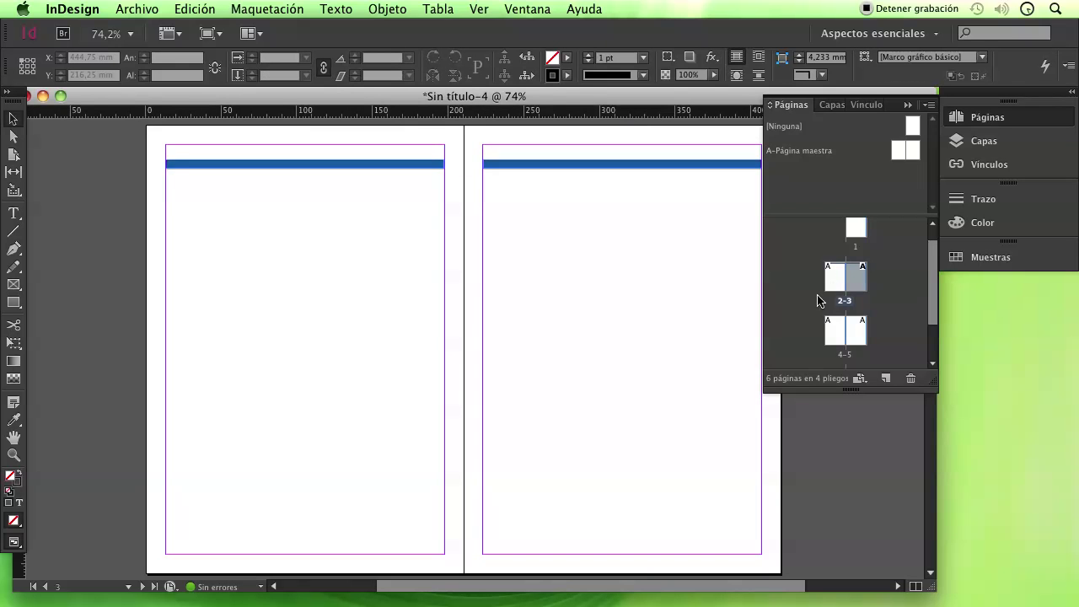
Copy page 2's blue bar onto page 4 and position it between the margins near the top, at X 12.7 mm, Y 24 mm
click(860, 285)
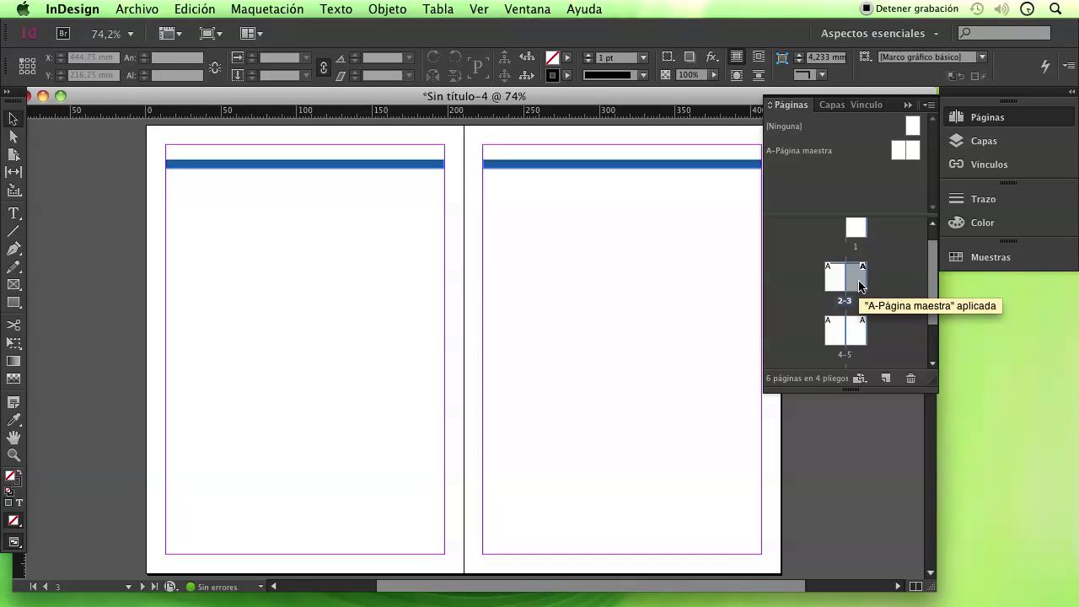
scroll(894, 295, down, 1)
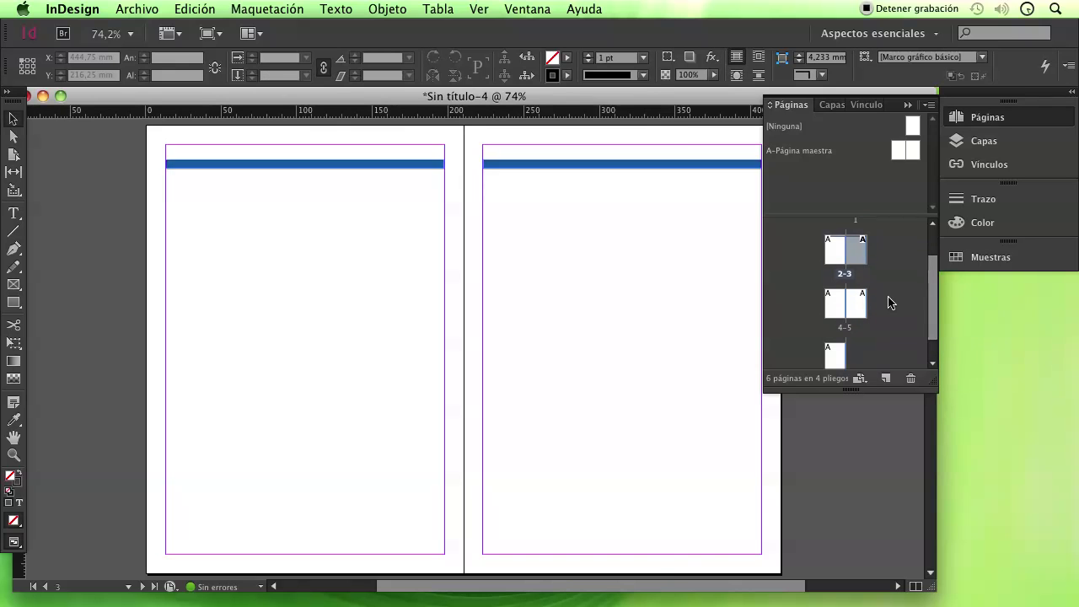
double_click(840, 312)
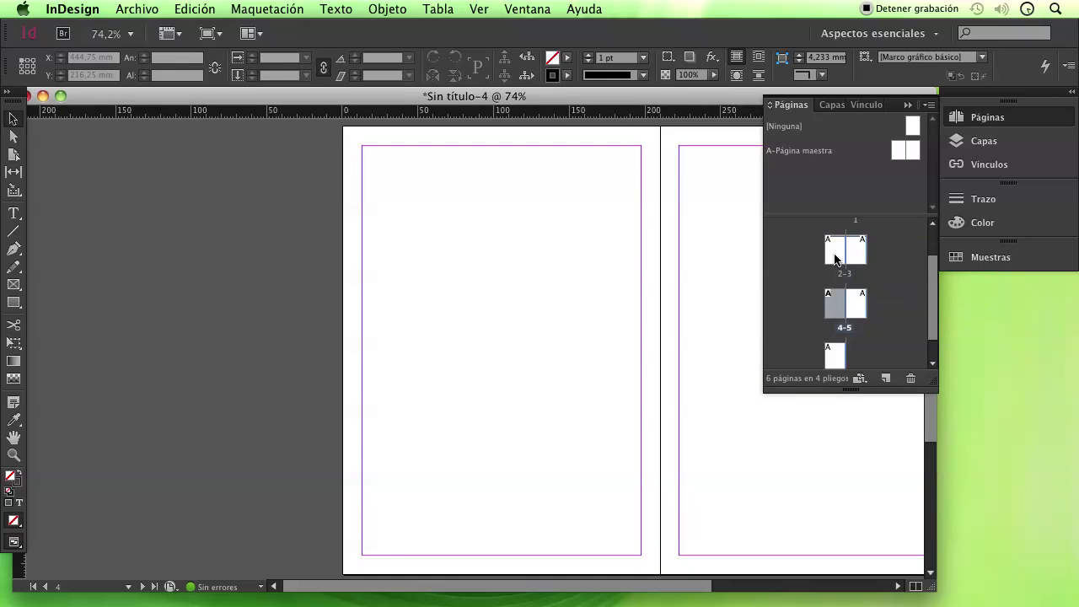
click(571, 166)
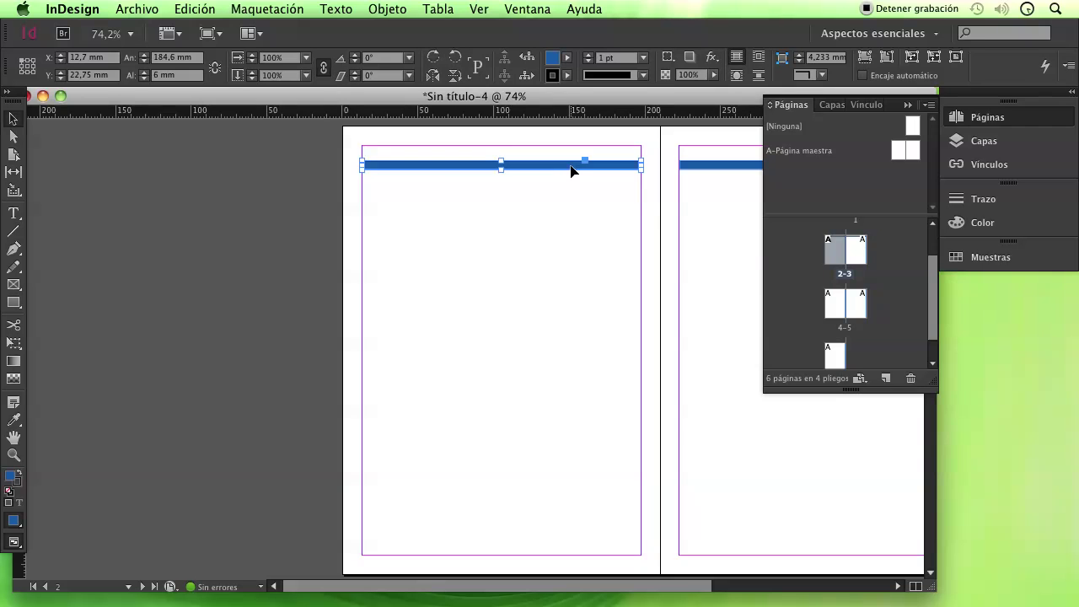
double_click(838, 307)
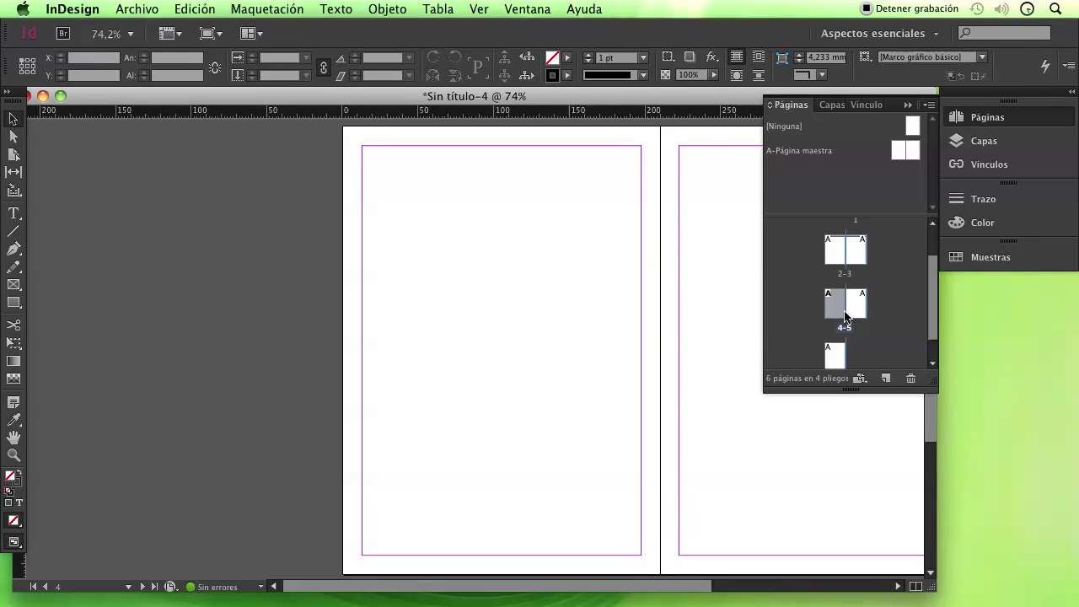
click(545, 291)
key(ctrl+v)
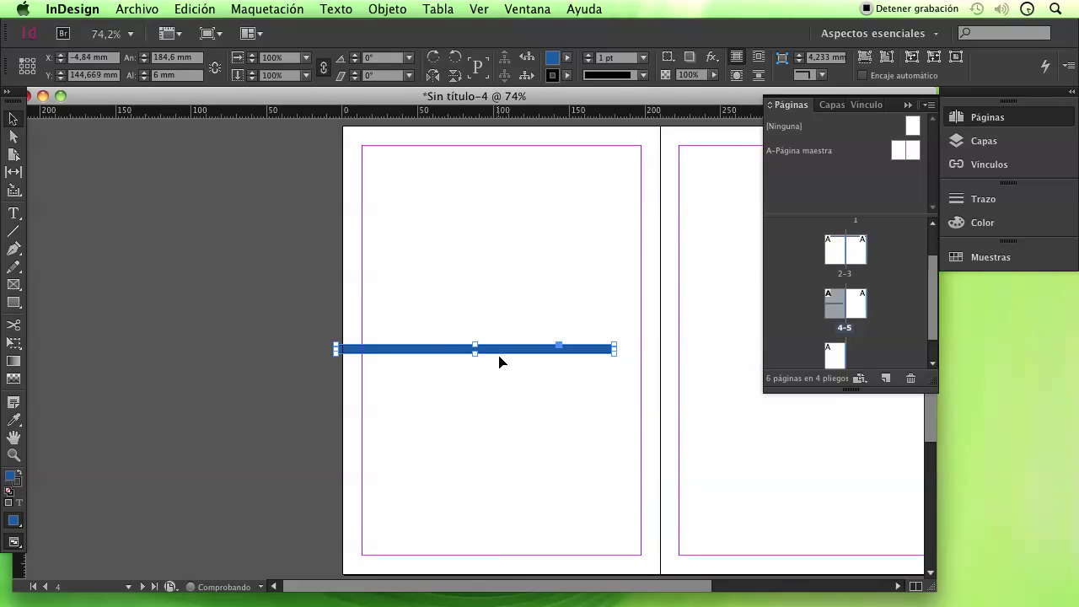
drag(502, 353, 532, 171)
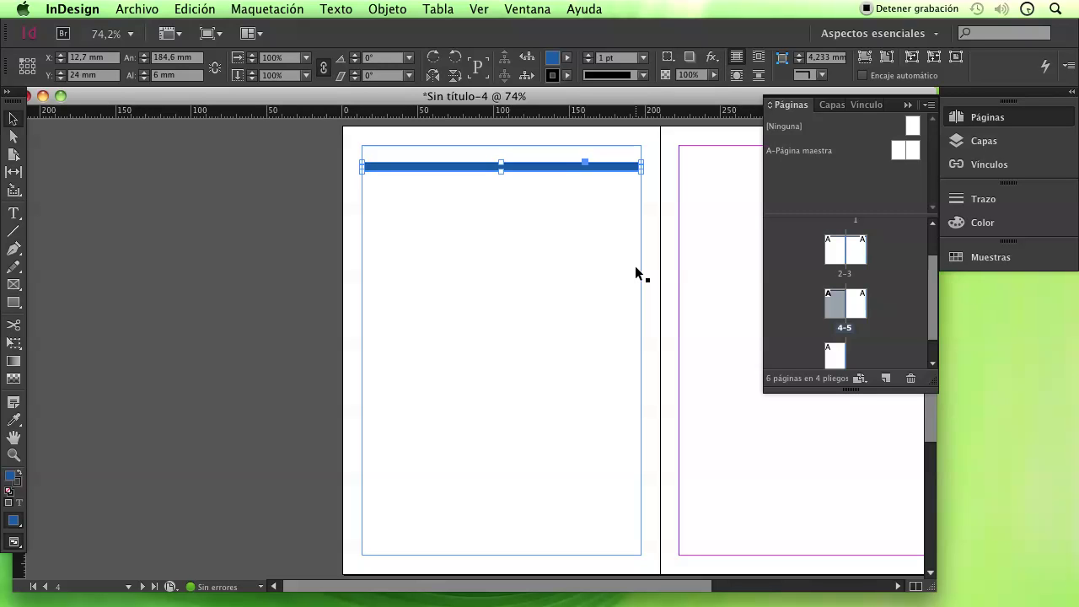
Delete the blue bars from pages 4, 2 and 3
click(575, 175)
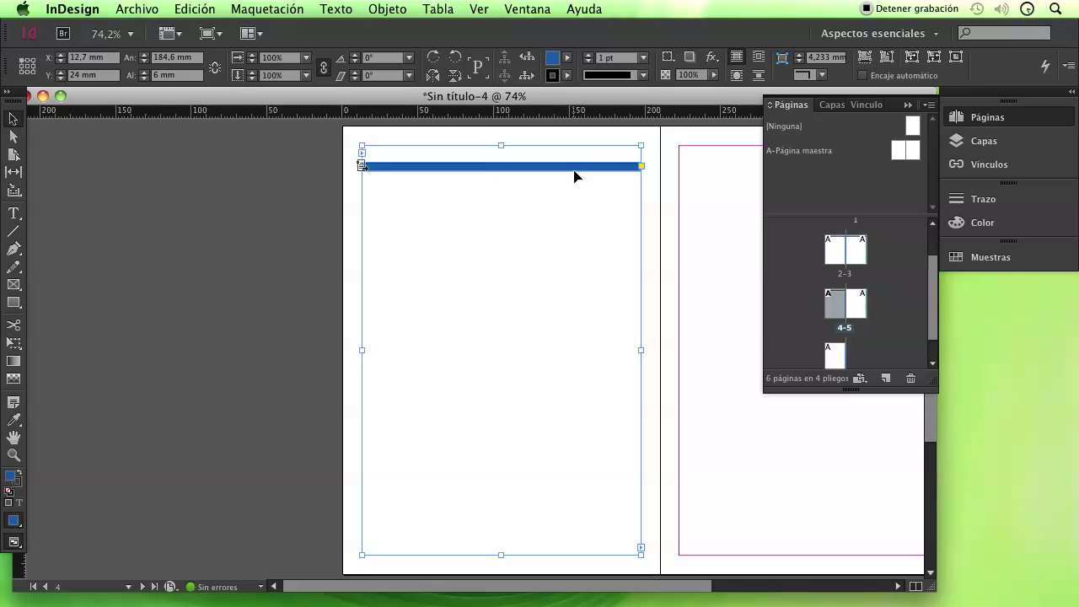
click(575, 176)
key(BackSpace)
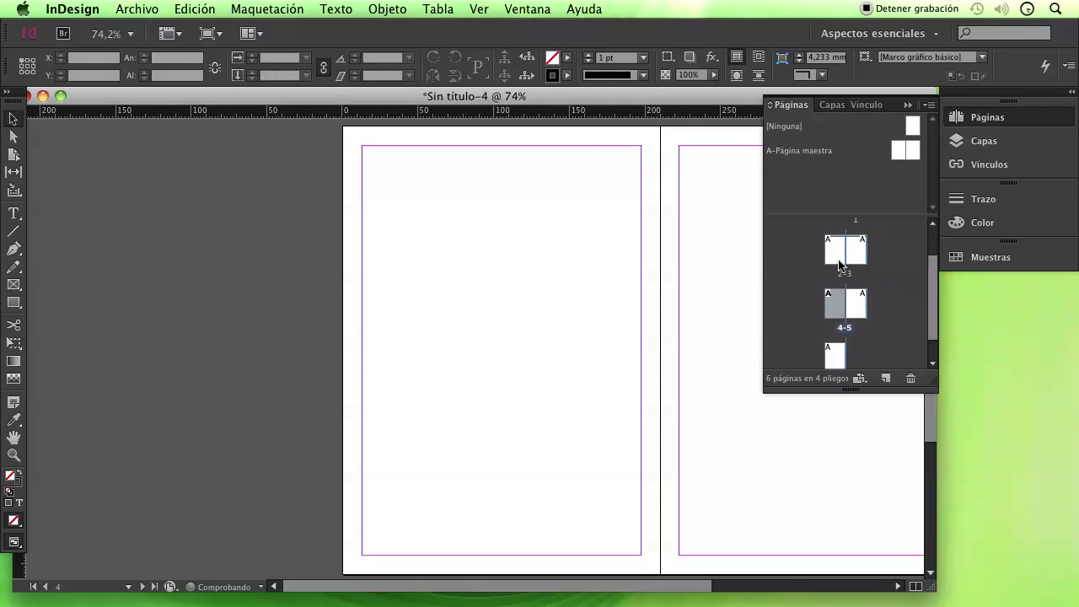
double_click(843, 253)
click(567, 165)
key(BackSpace)
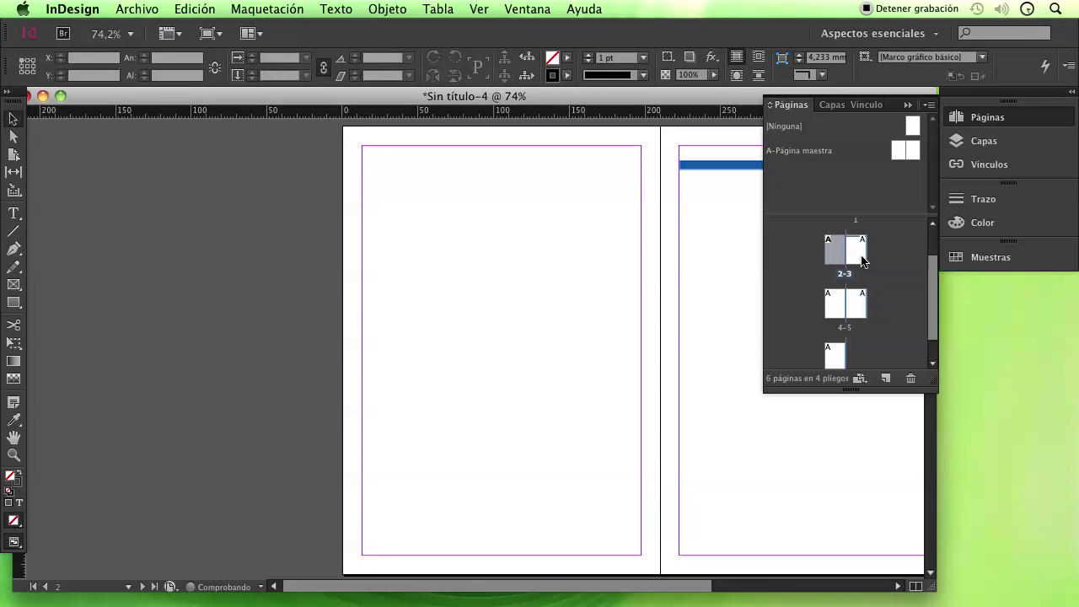
double_click(855, 249)
click(505, 167)
key(BackSpace)
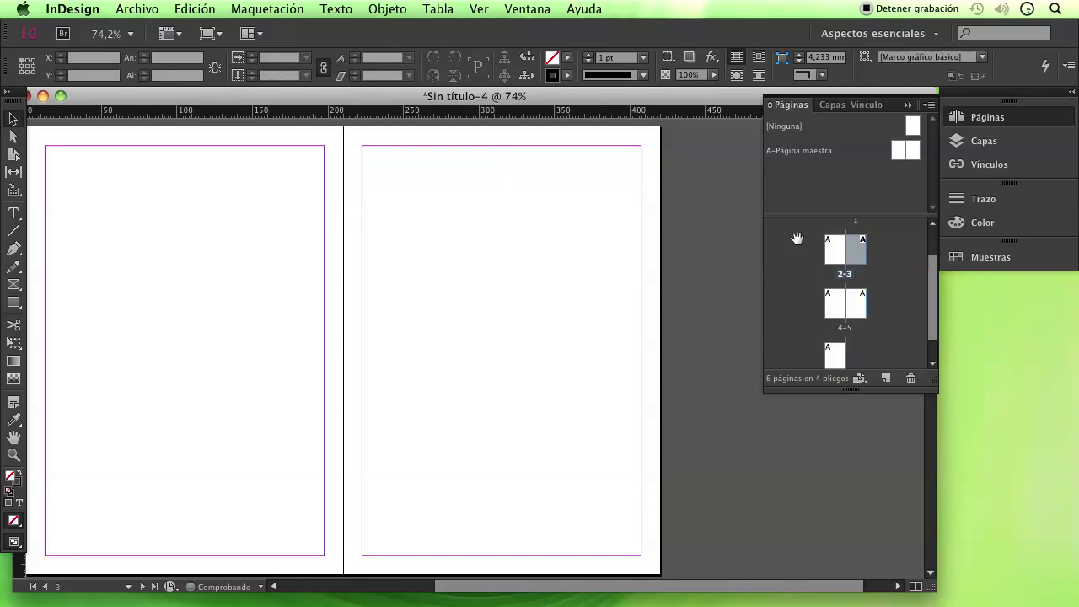
click(810, 177)
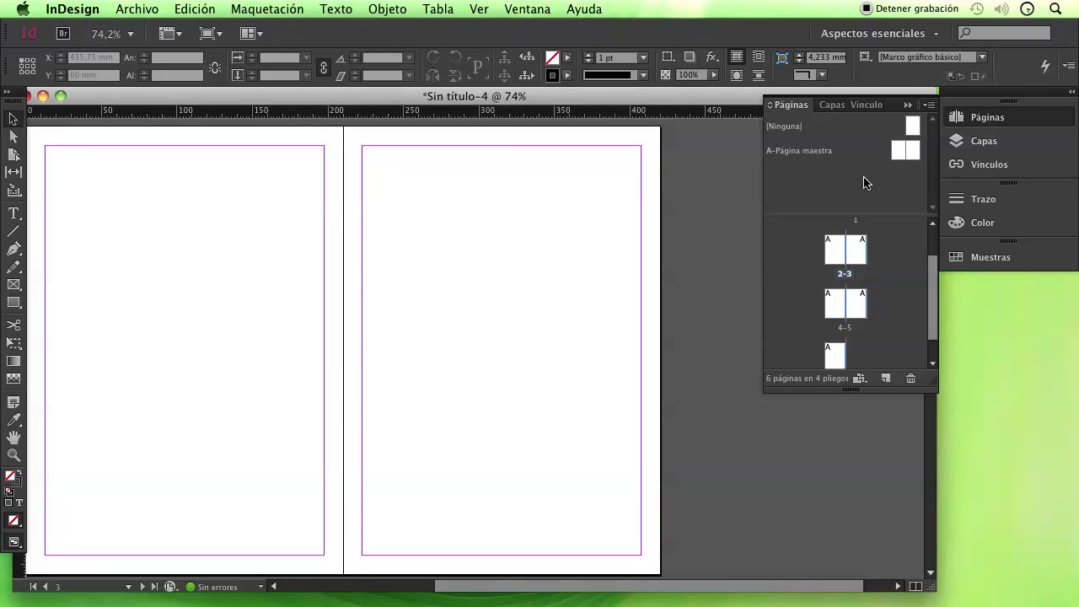
Display page 2 and review the A-Página maestra and document page thumbnails in the Pages panel
double_click(835, 250)
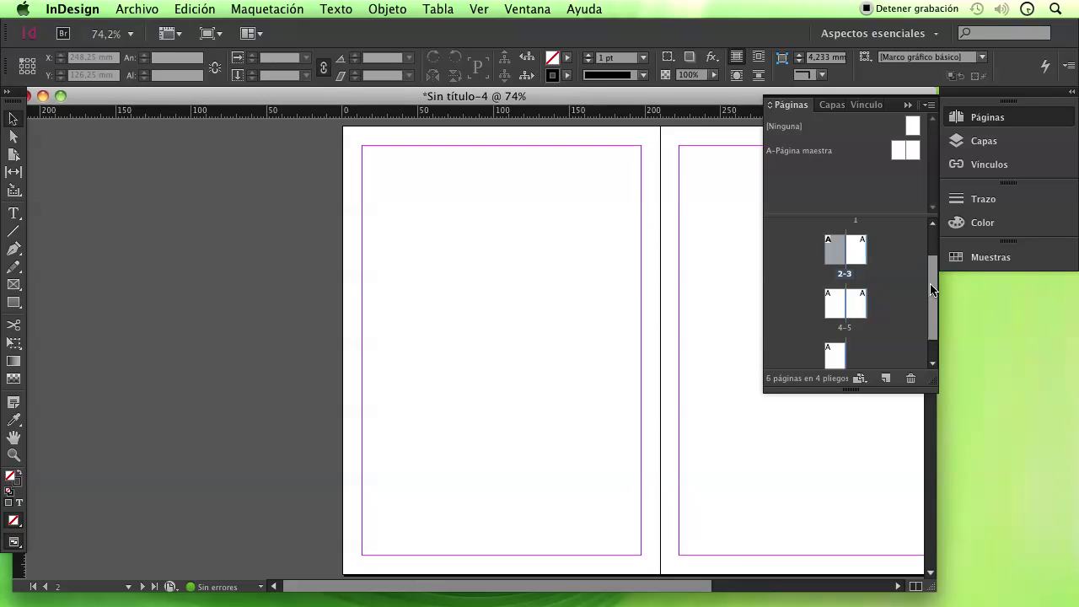
drag(931, 296, 934, 277)
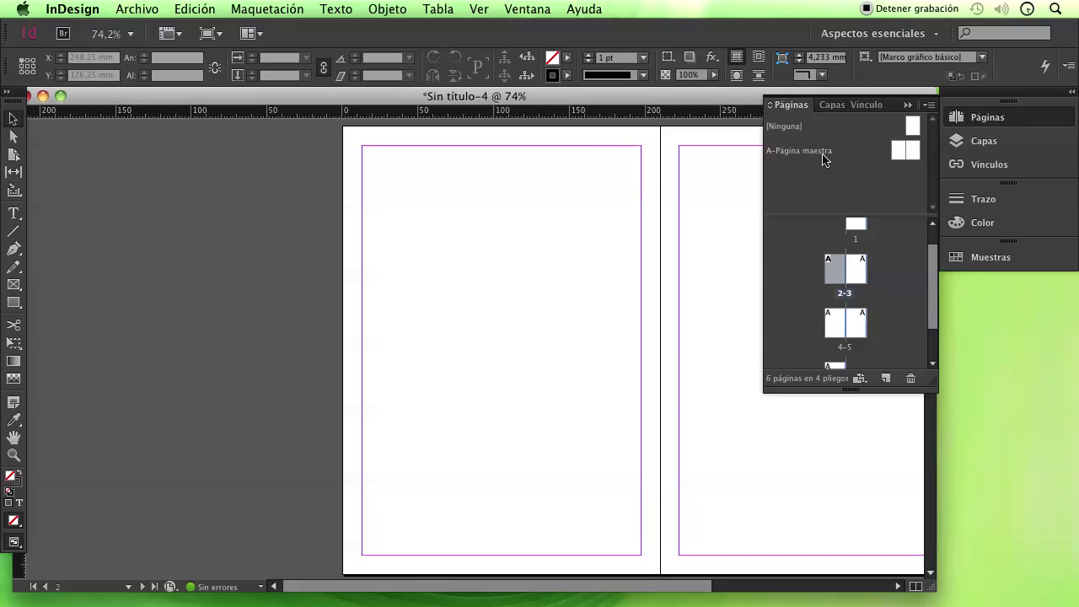
drag(933, 270, 928, 254)
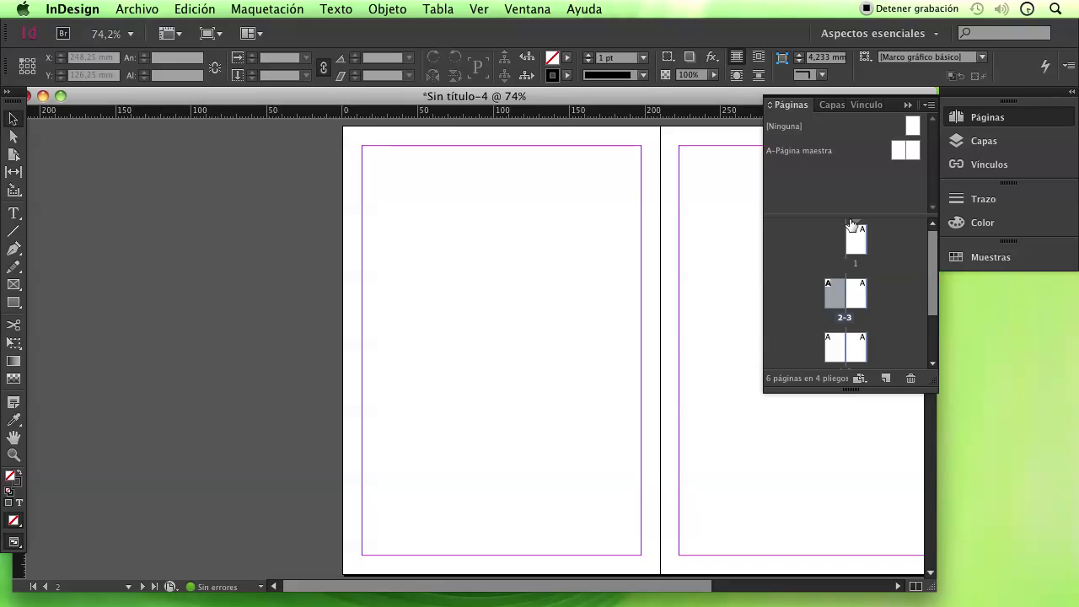
click(791, 181)
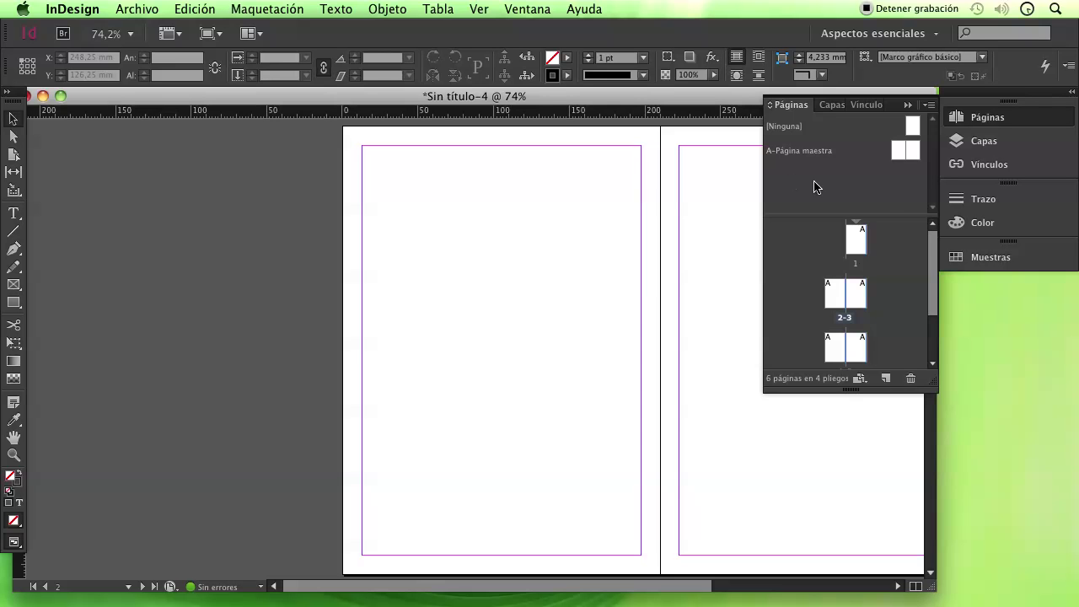
drag(899, 150, 839, 298)
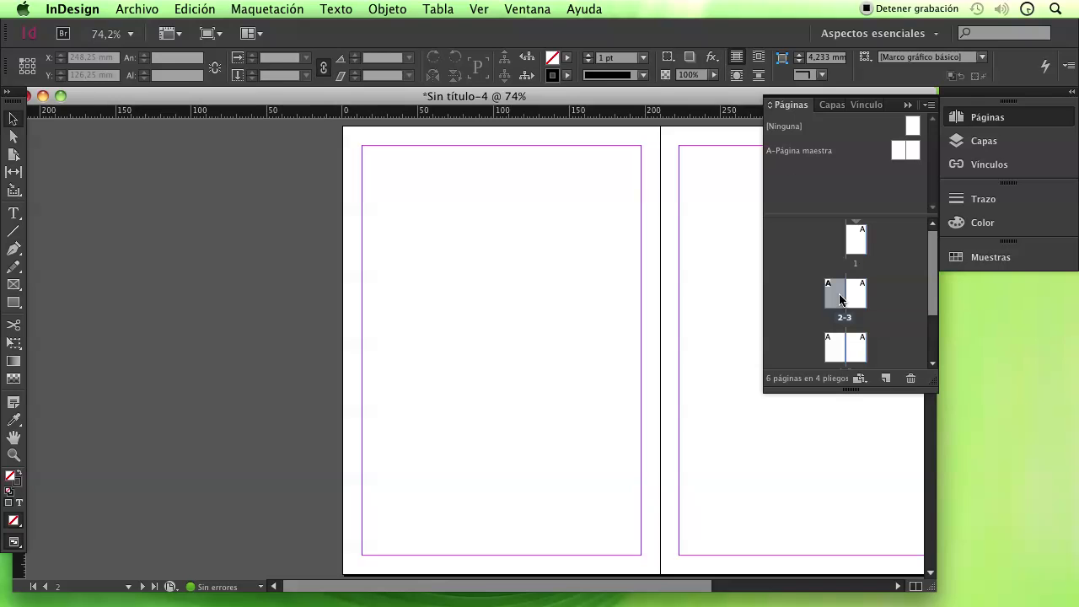
double_click(840, 298)
Open the left page of A-Página maestra and draw a rectangle about 184.6 × 2.25 mm spanning the margins near the top
double_click(897, 152)
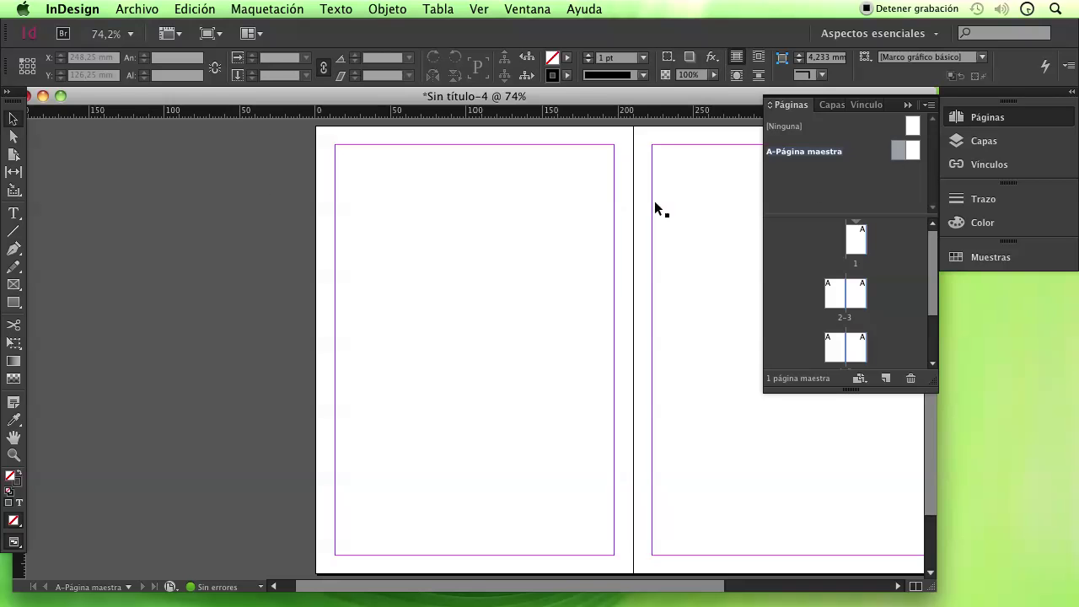
click(13, 302)
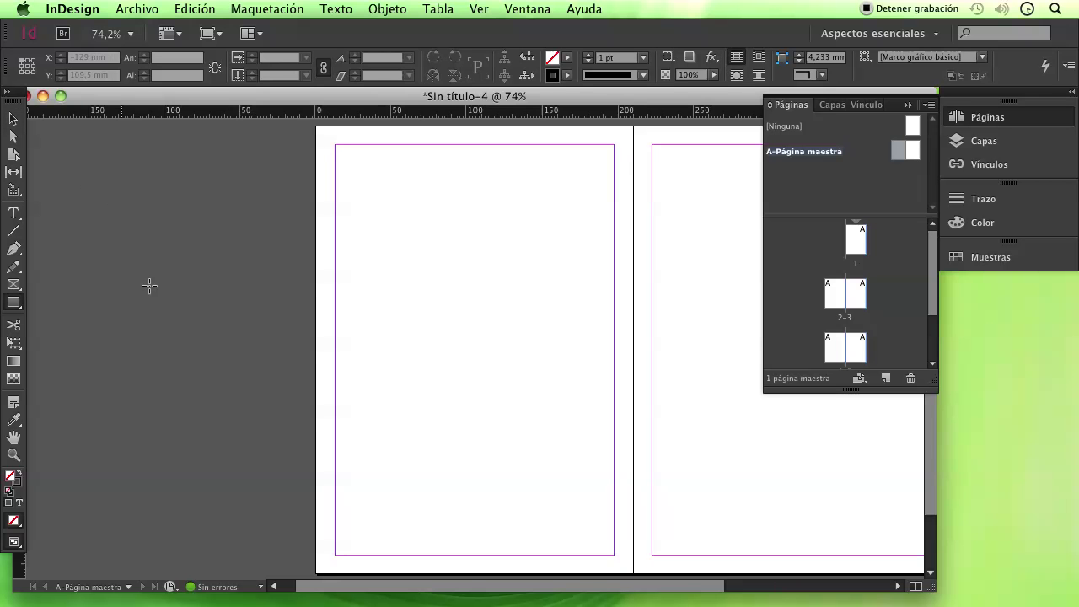
drag(334, 161, 615, 163)
click(13, 119)
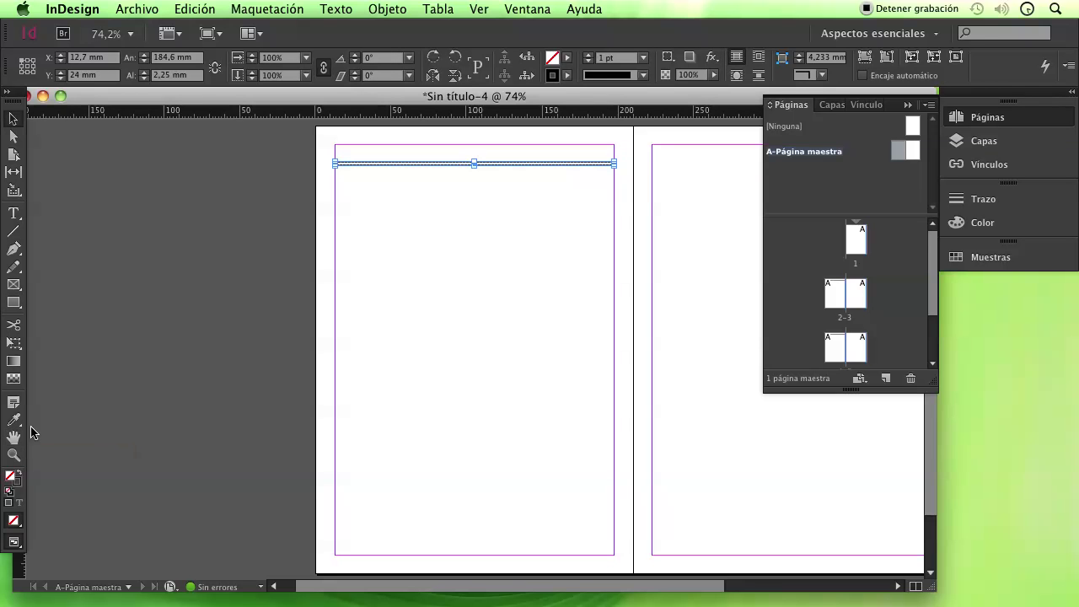
Fill the thin rectangle on the left master page with light blue, RGB 29, 165, 215, and deselect it
double_click(10, 476)
click(506, 293)
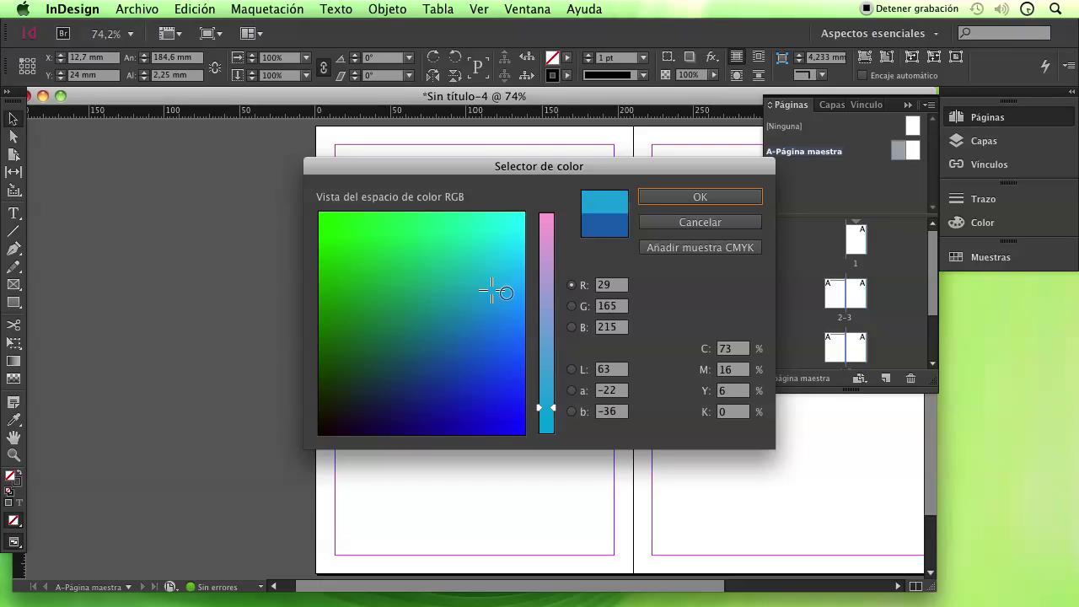
click(681, 201)
click(416, 245)
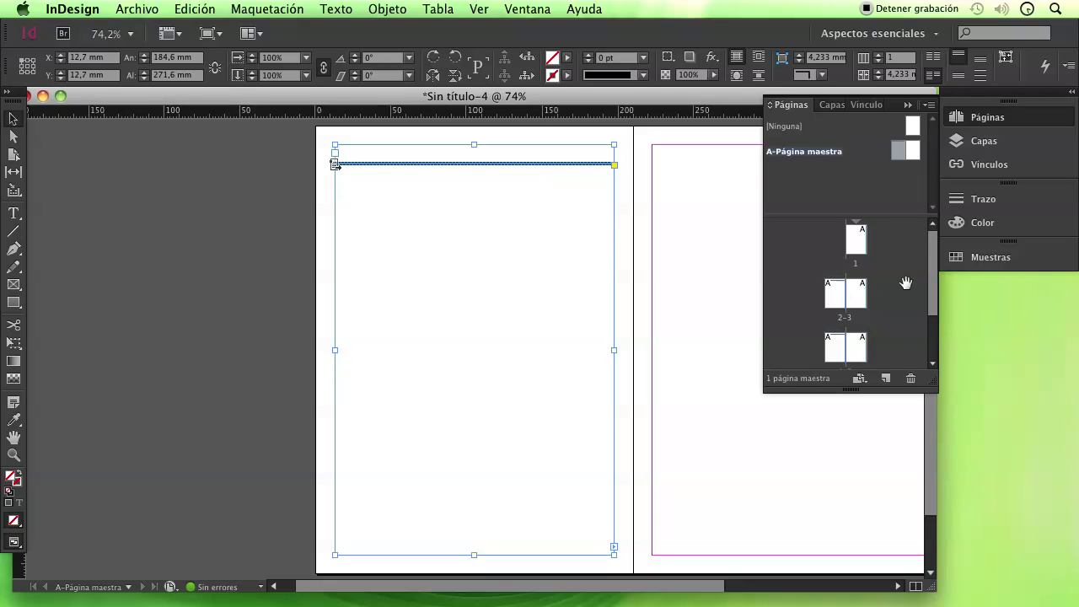
Copy the light blue bar to the right master page and align it between the margins at X 222.7 mm, Y 24 mm
scroll(931, 271, down, 1)
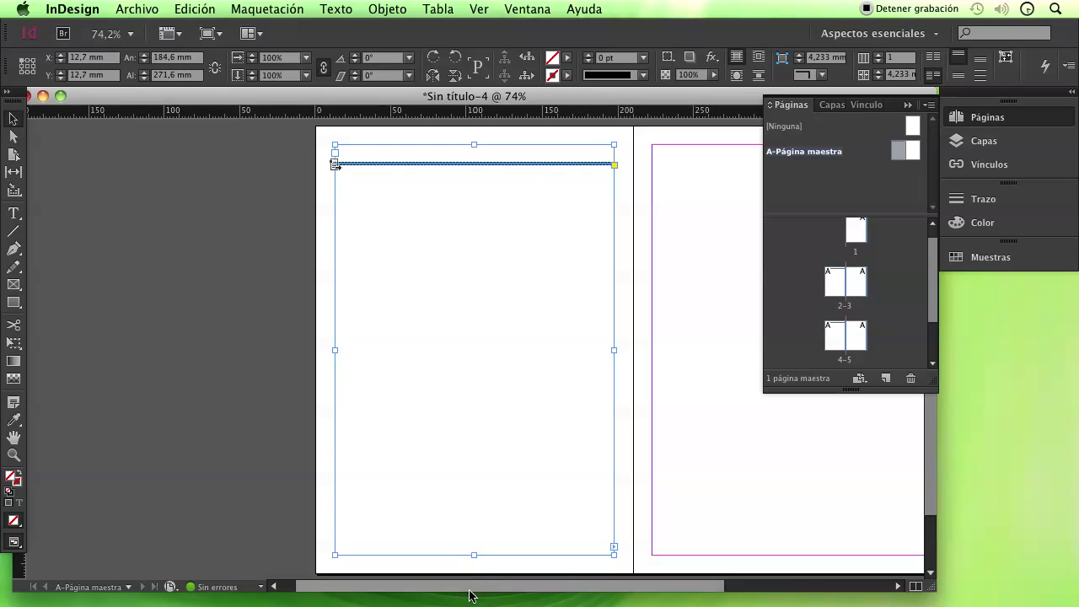
drag(473, 586, 589, 586)
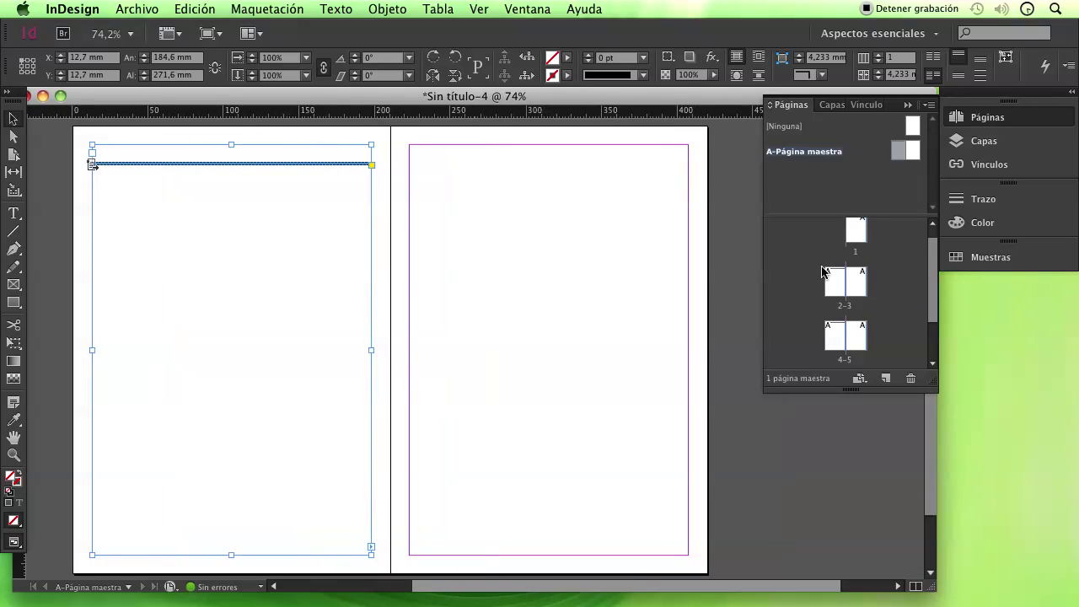
click(316, 165)
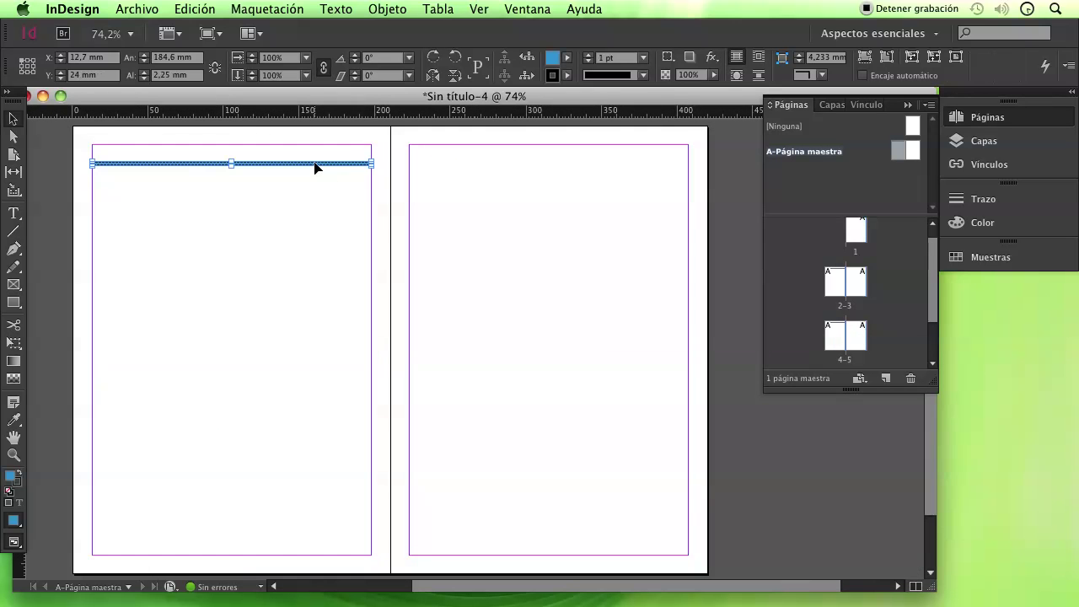
double_click(913, 152)
key(ctrl+v)
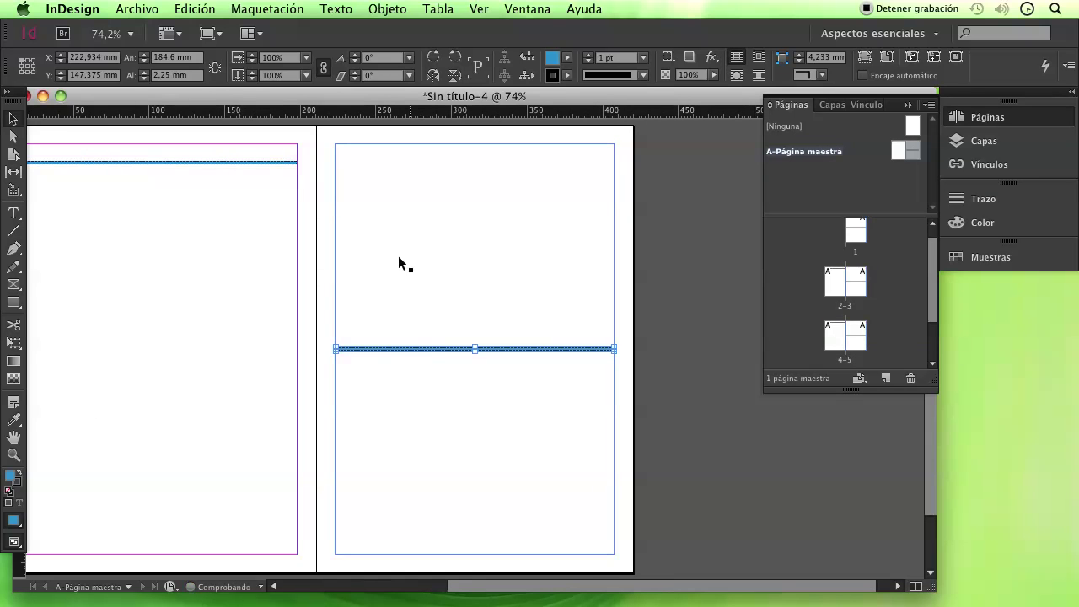
drag(444, 352, 447, 169)
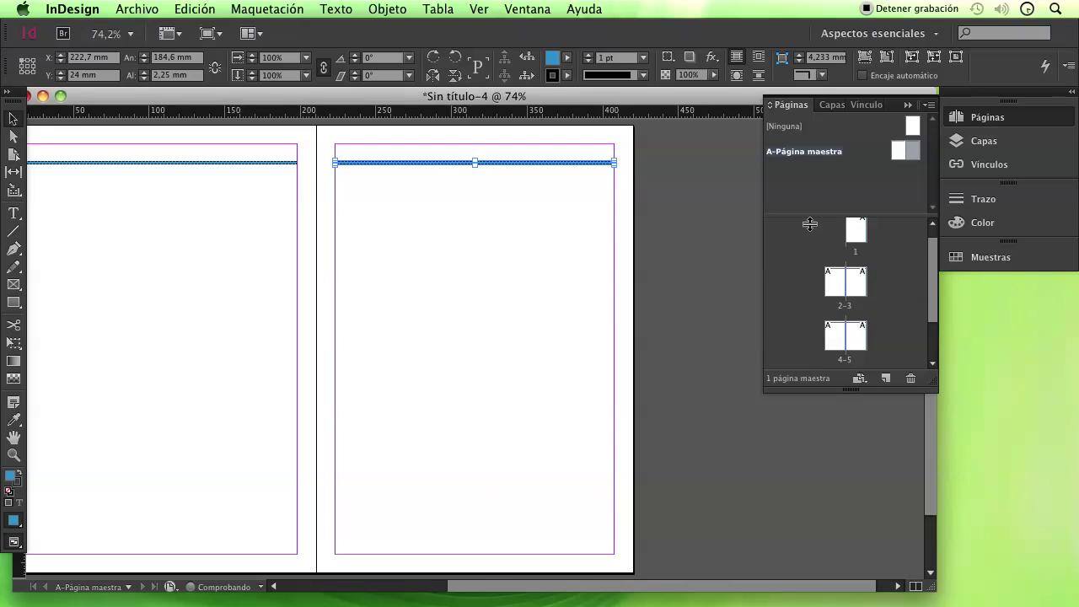
Examine the page thumbnails for the master's header bars, and bring both pages of A-Página maestra into view
scroll(911, 274, up, 1)
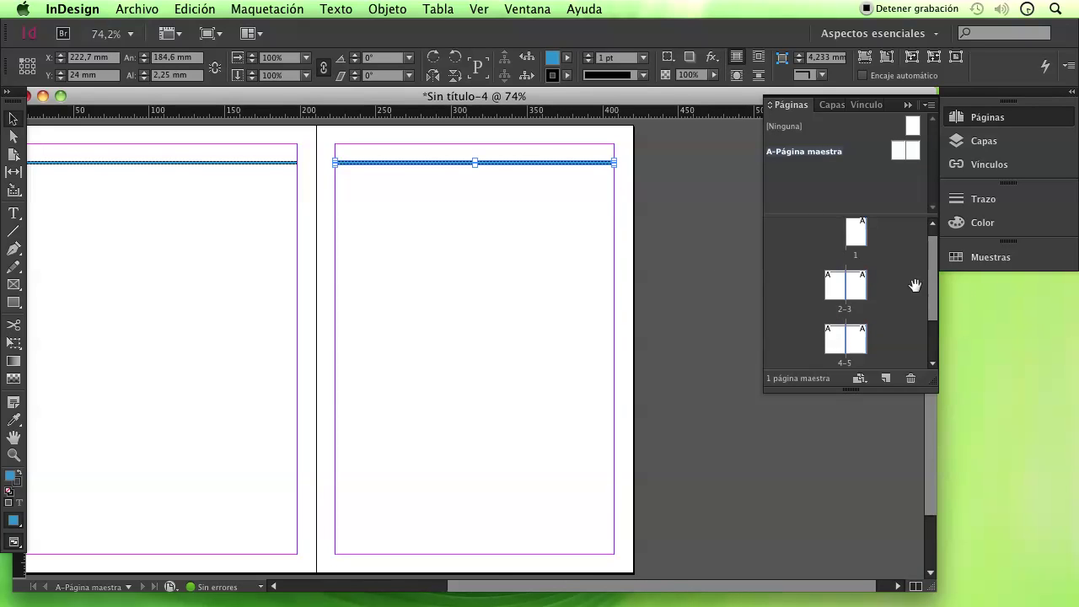
click(856, 295)
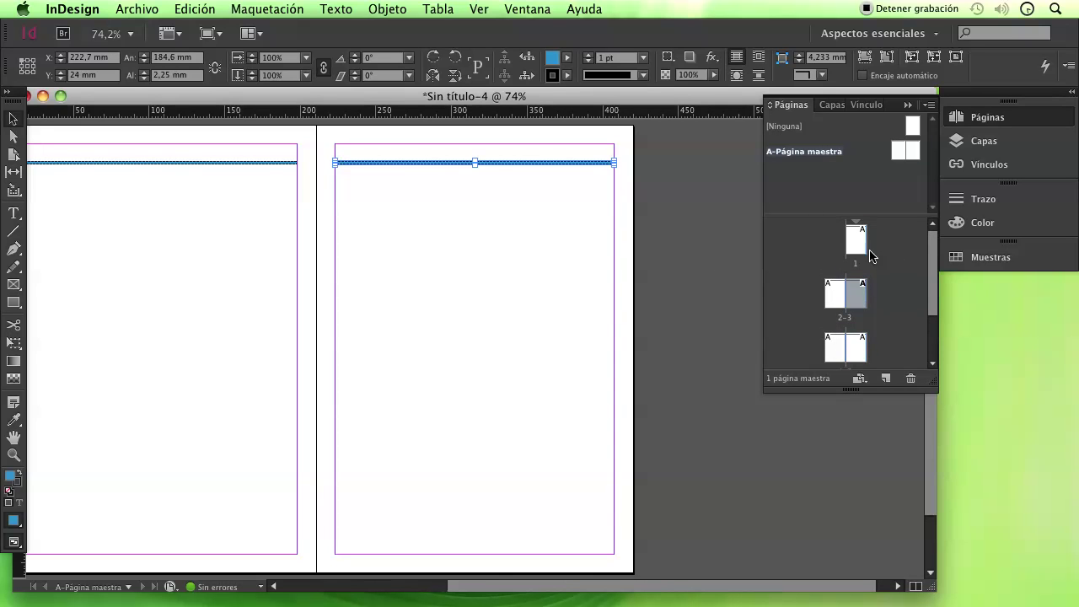
click(862, 245)
scroll(893, 306, down, 1)
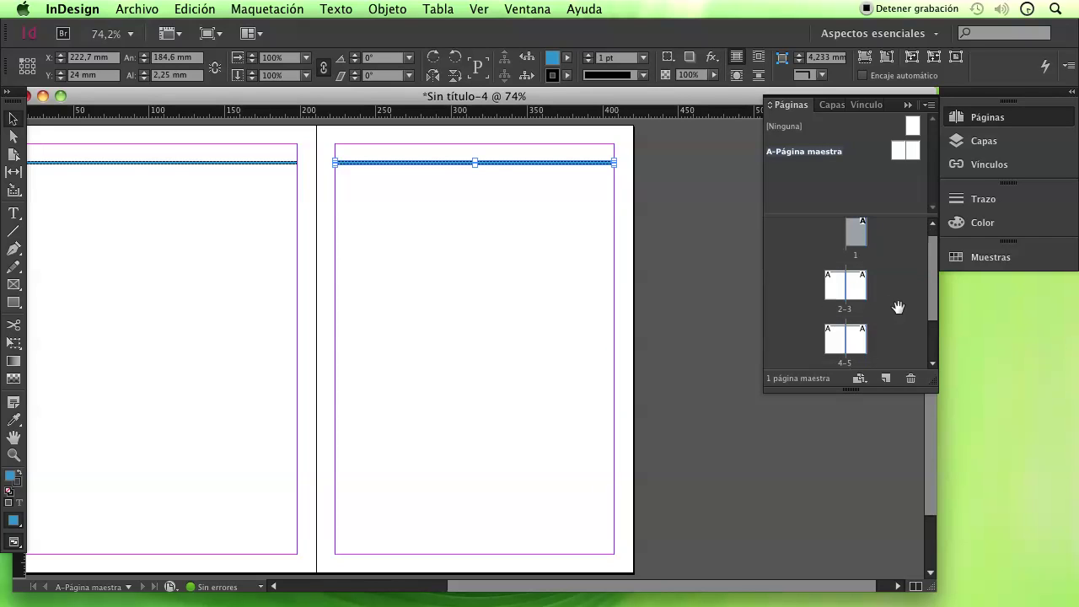
click(858, 285)
click(859, 337)
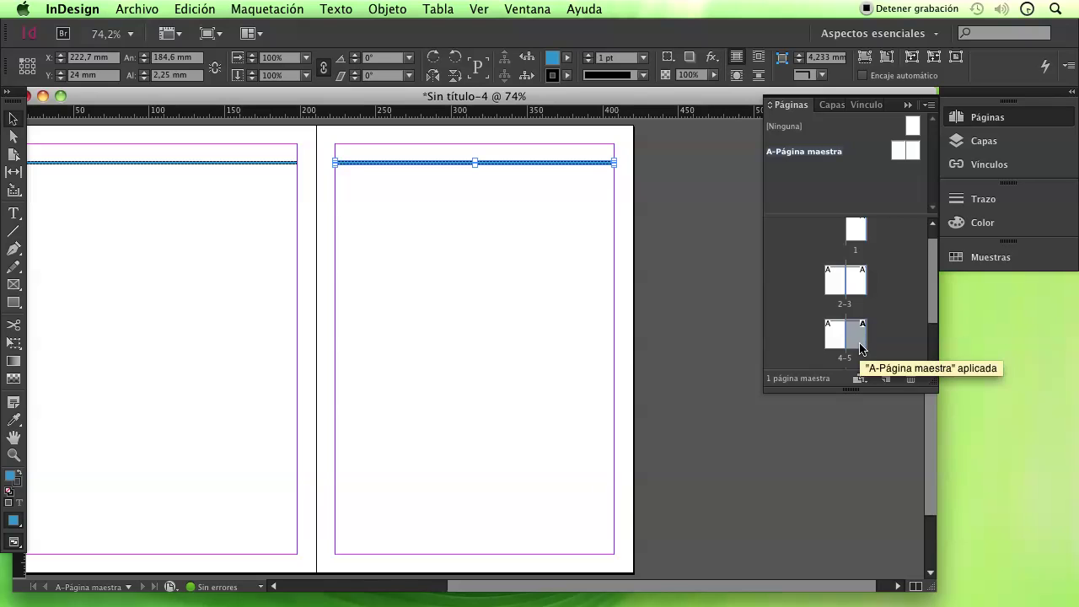
click(913, 157)
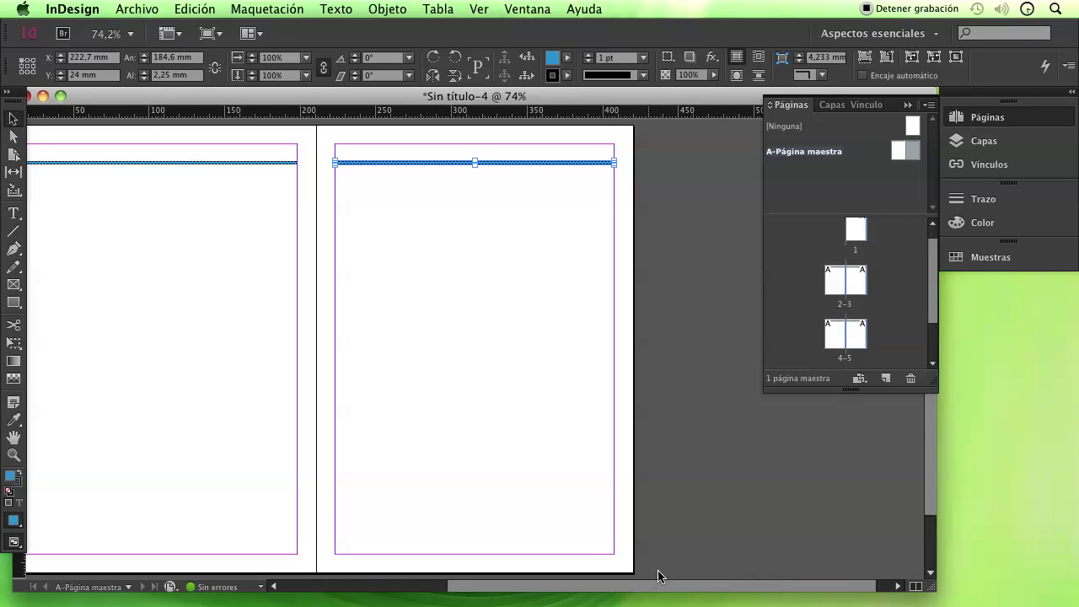
drag(663, 590, 583, 590)
drag(931, 393, 928, 424)
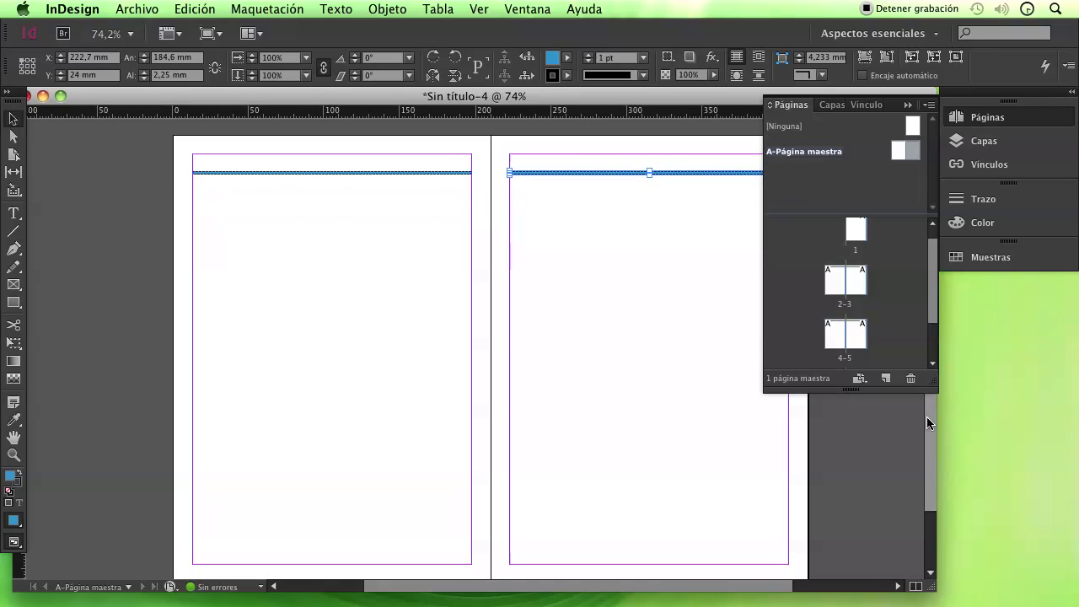
Deselect the bar and check document pages 1, 2 and 3 for the blue bar applied from A-Página maestra
click(870, 428)
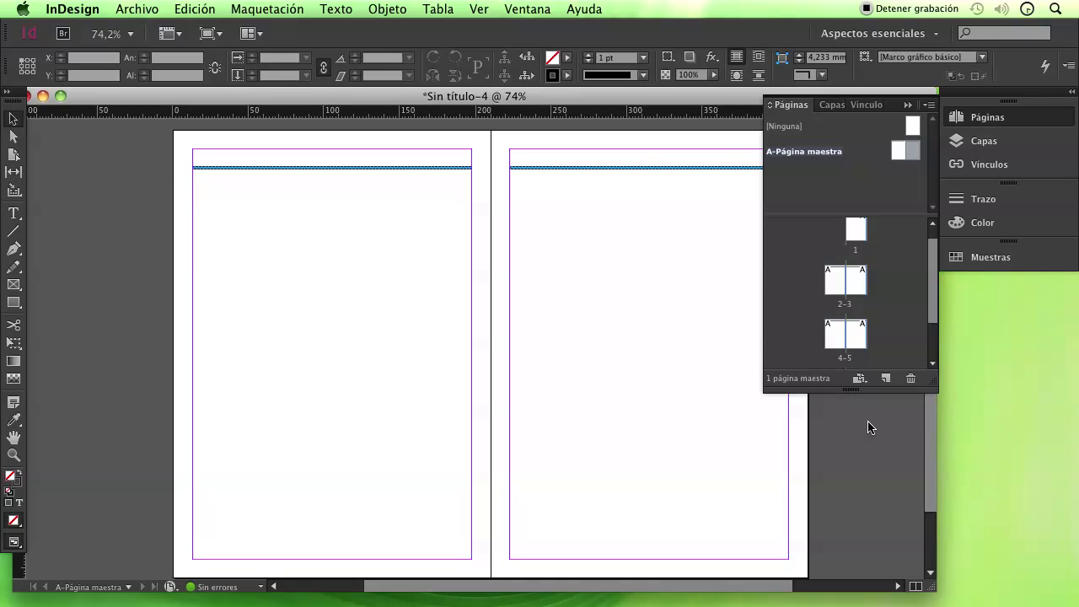
scroll(932, 265, up, 1)
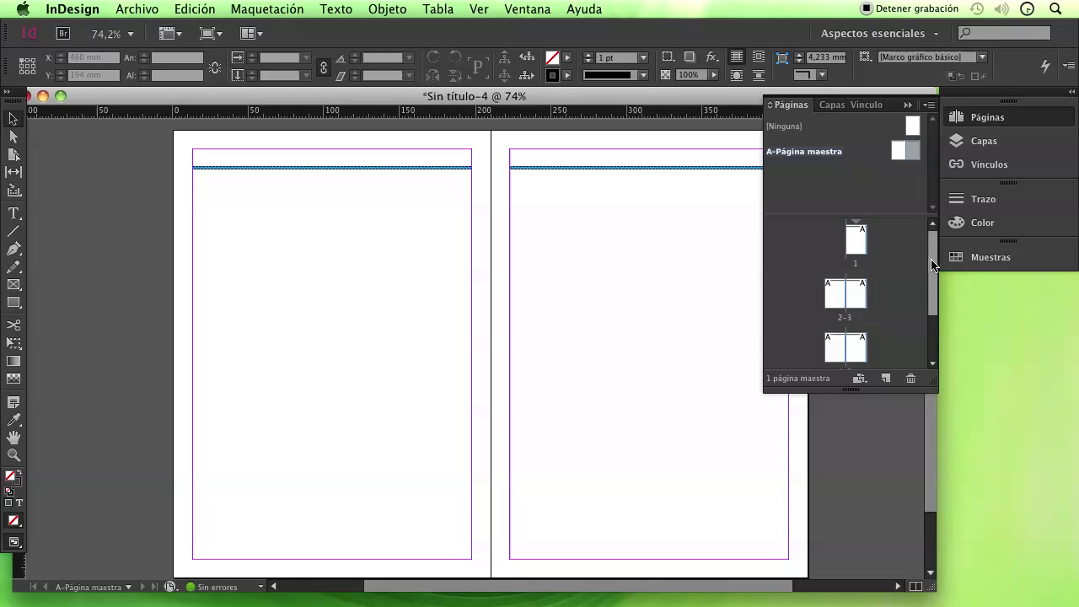
double_click(854, 240)
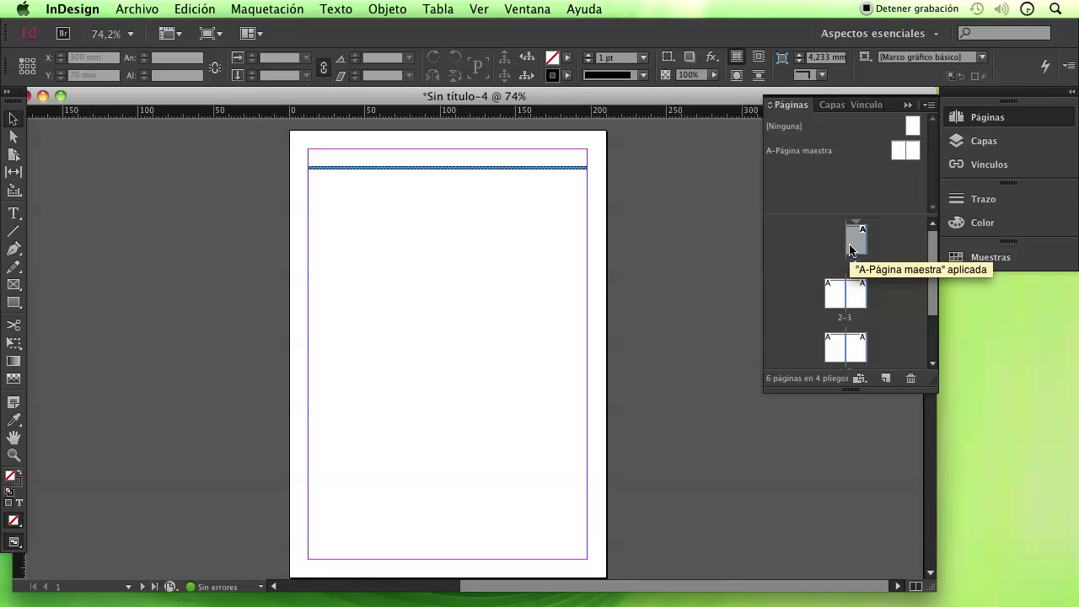
double_click(836, 297)
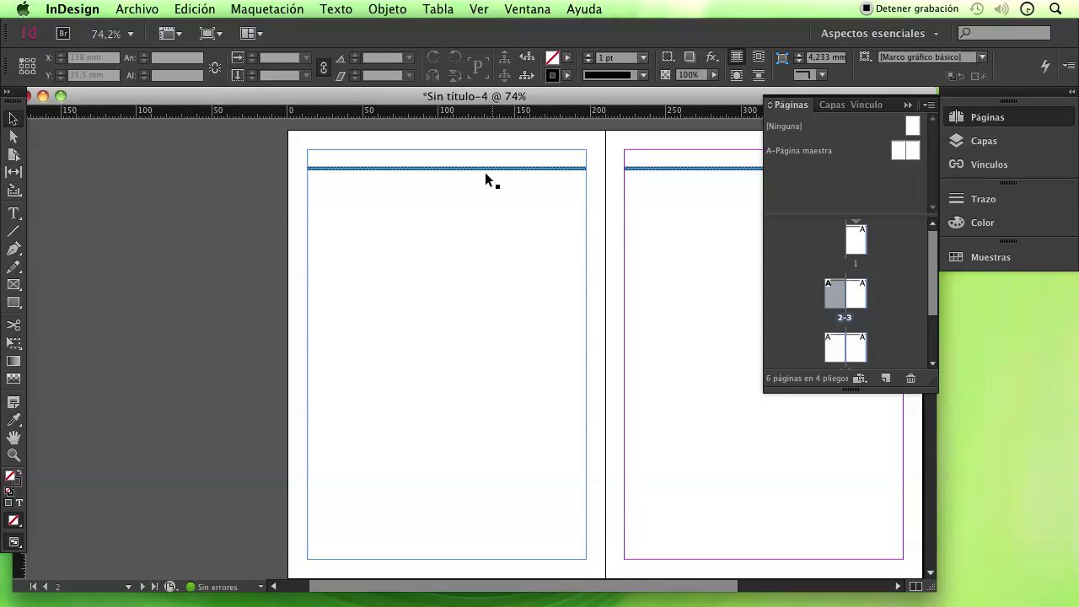
double_click(854, 294)
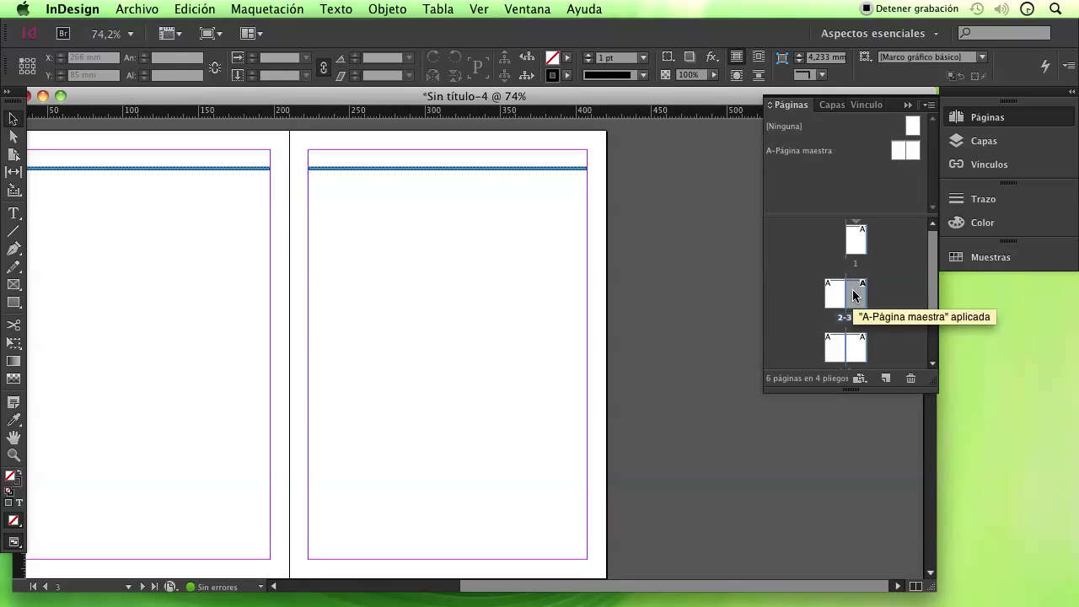
double_click(856, 239)
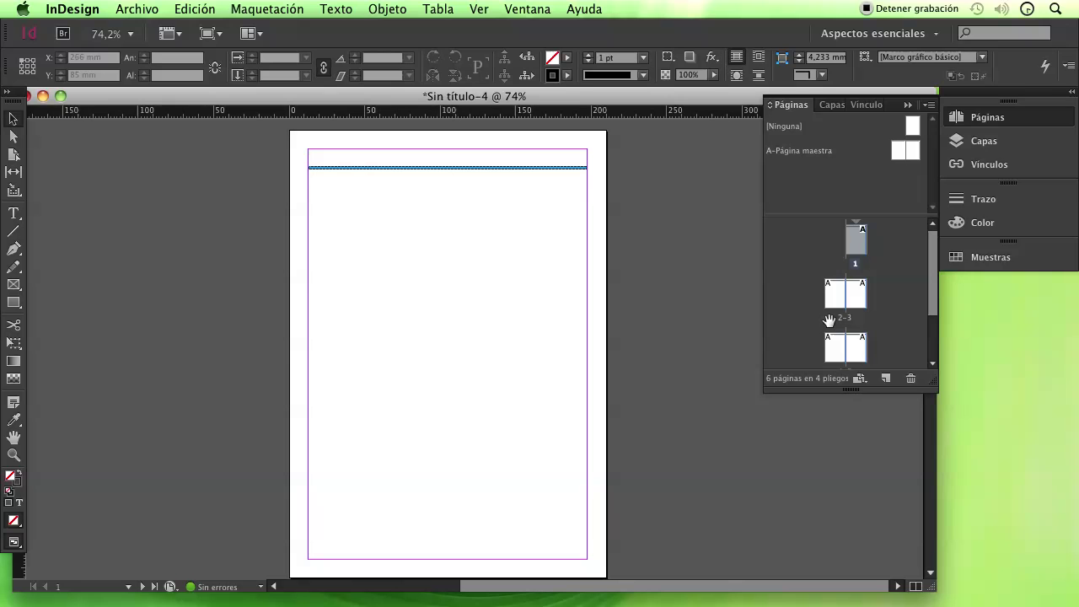
Start a new master page with the prefix P and the name Portada
click(782, 126)
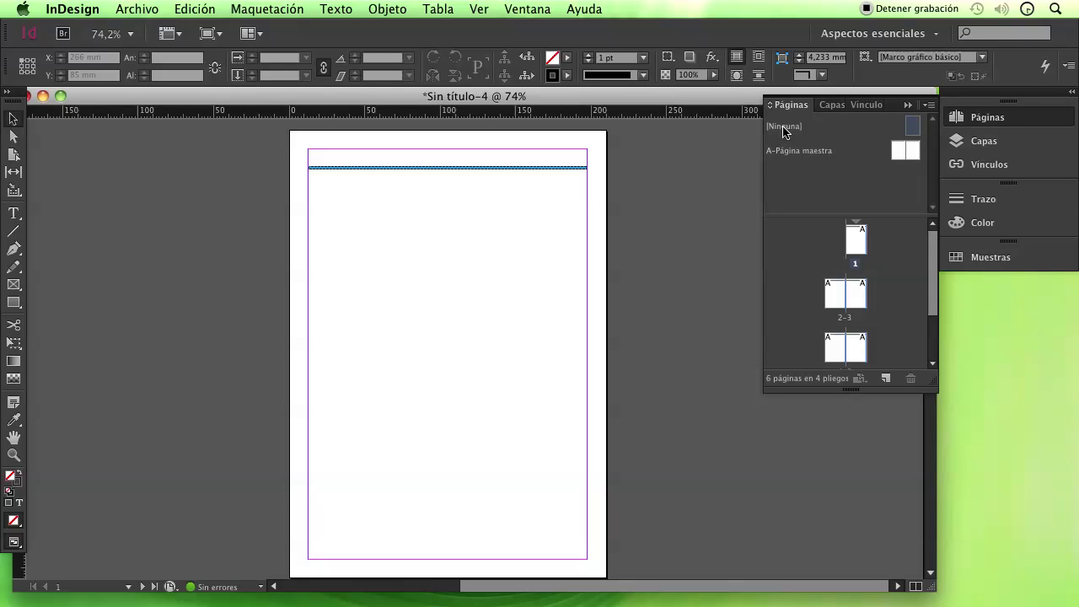
click(805, 157)
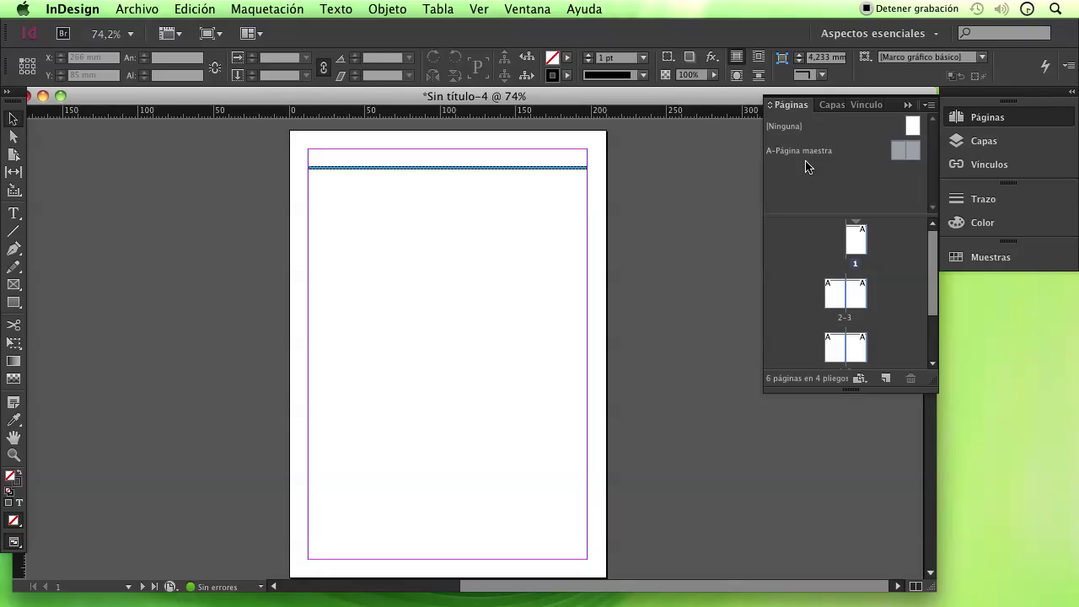
click(811, 188)
right_click(810, 187)
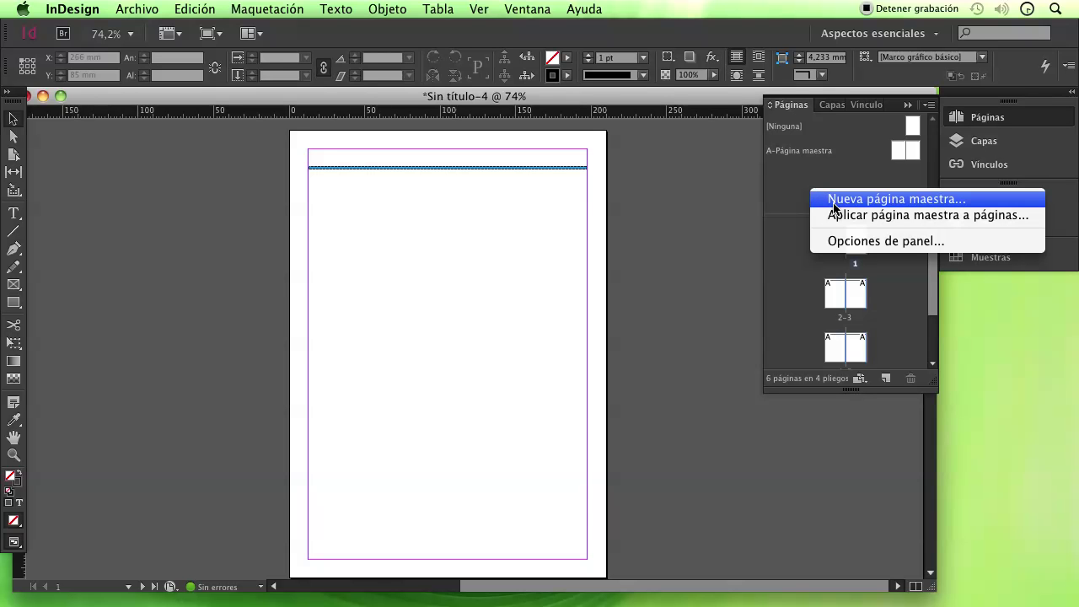
click(834, 202)
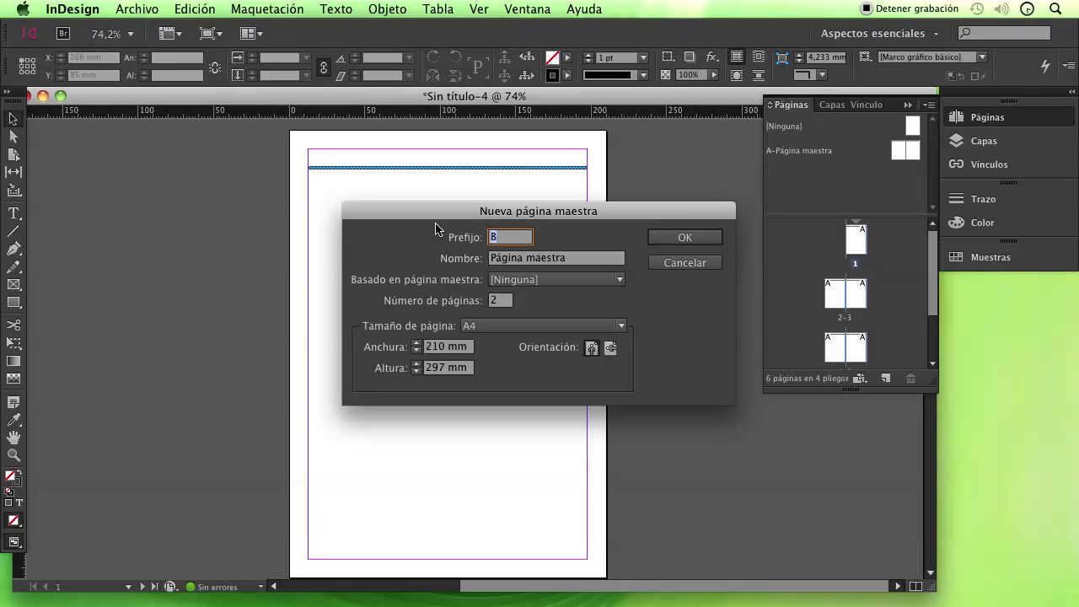
text(P)
drag(518, 236, 470, 225)
triple_click(556, 258)
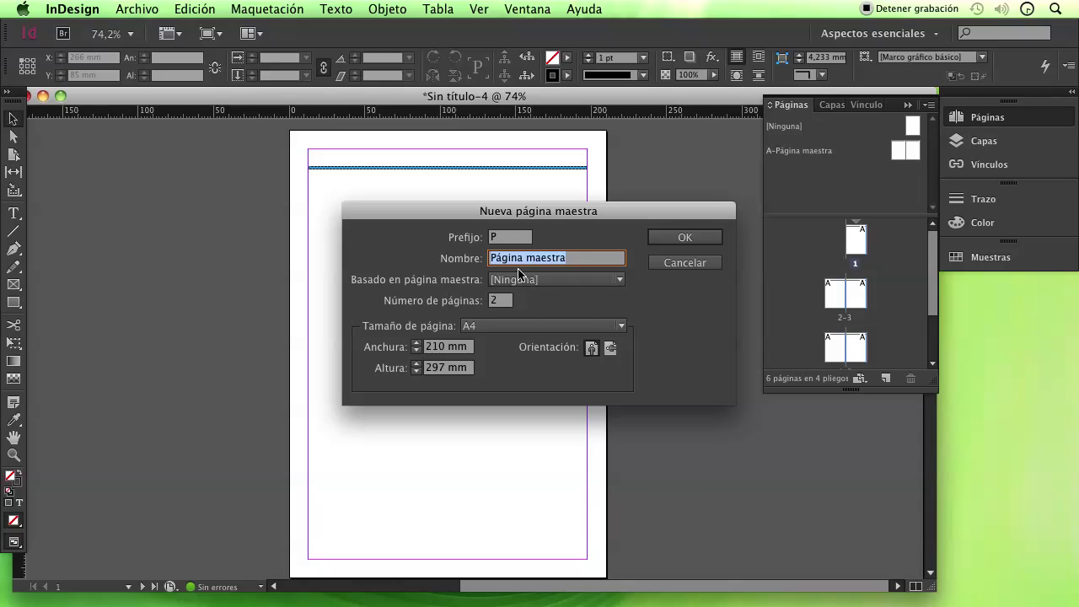
text(Portada)
Keep the new master based on [Ninguna], set its number of pages to 1, and create it
click(607, 283)
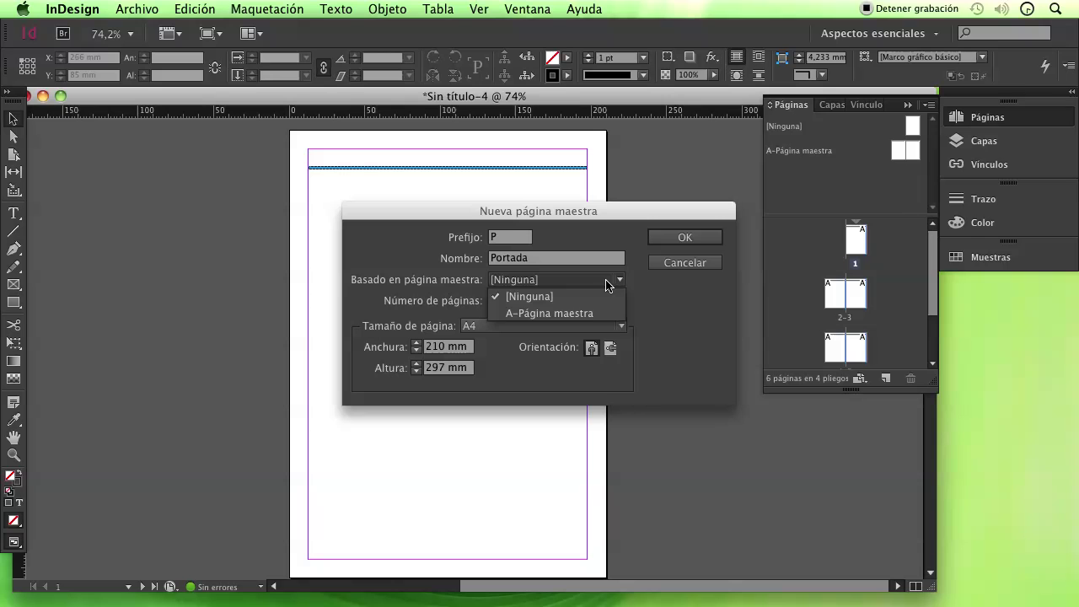
click(607, 285)
click(497, 301)
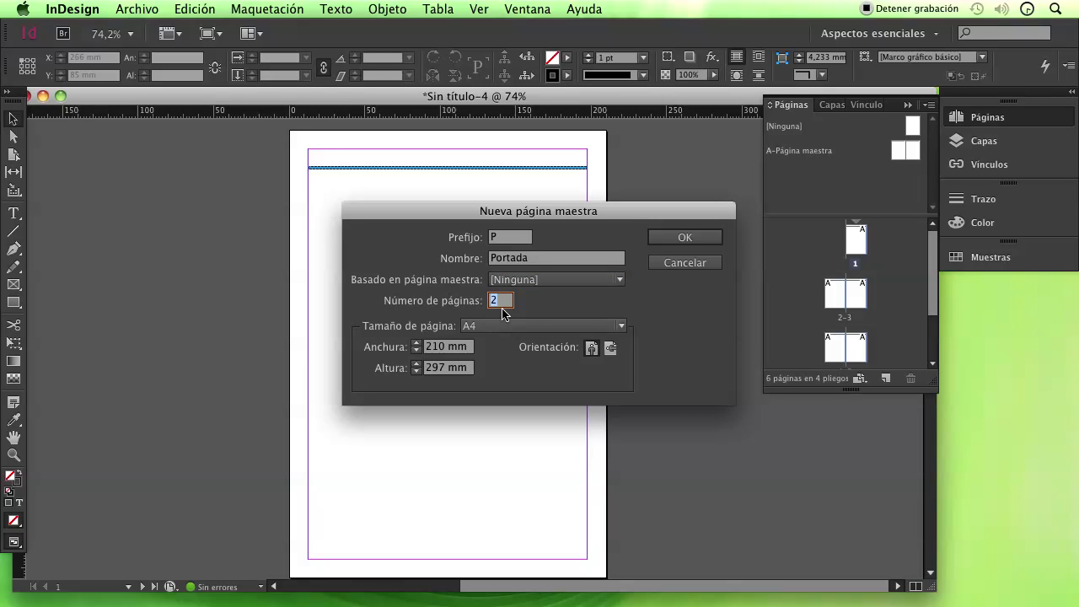
text(1)
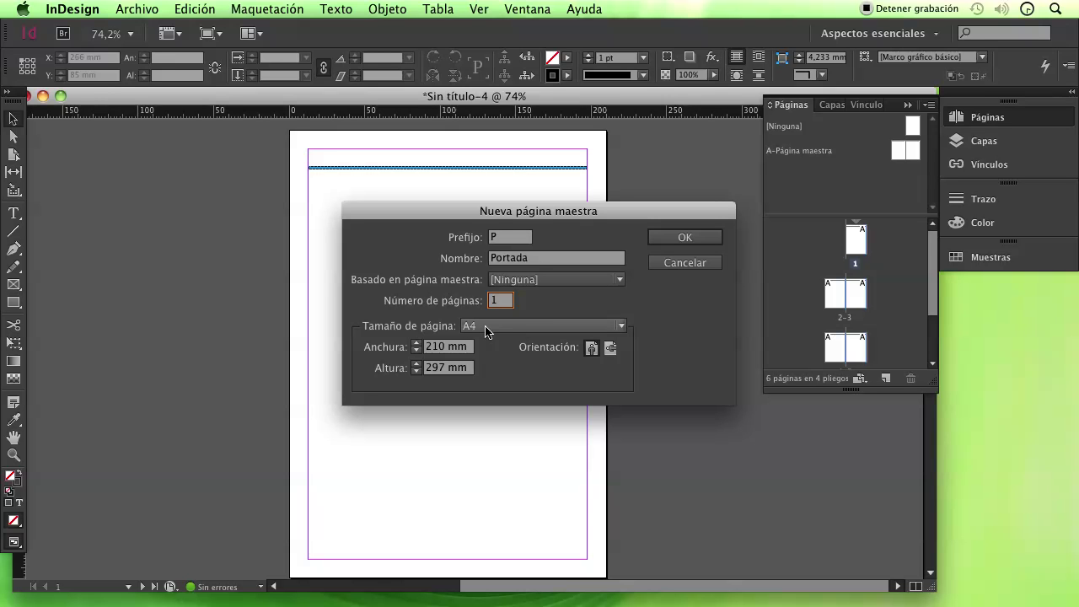
click(658, 243)
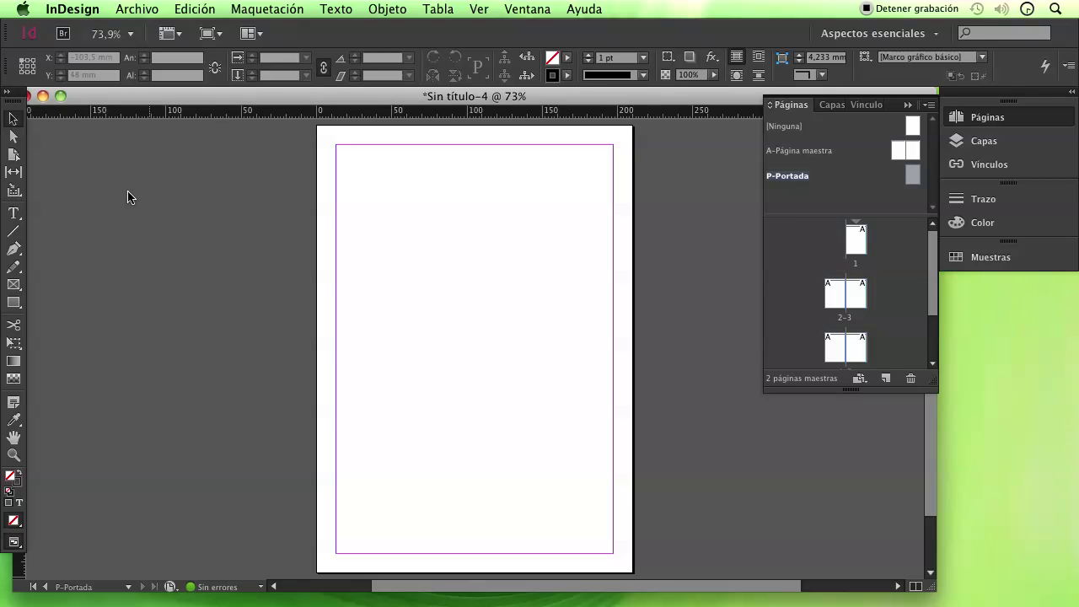
Open the P-Portada master and draw an ellipse about 81 × 139.5 mm in the middle of the page
double_click(913, 175)
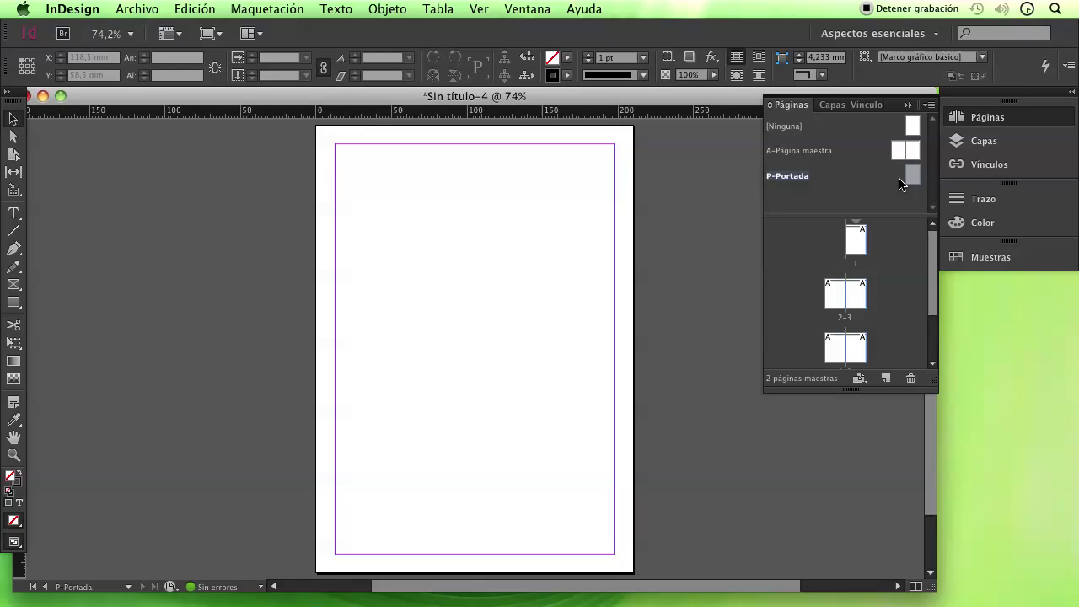
click(13, 302)
click(59, 319)
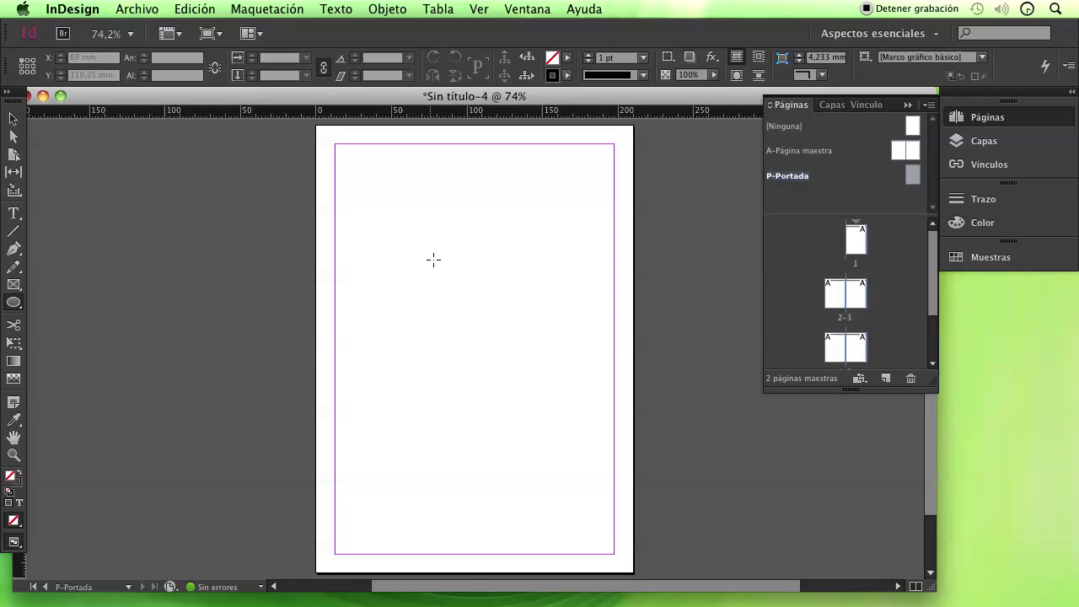
mouse_move(408, 245)
mouse_down()
mouse_move(504, 438)
mouse_move(529, 459)
mouse_up()
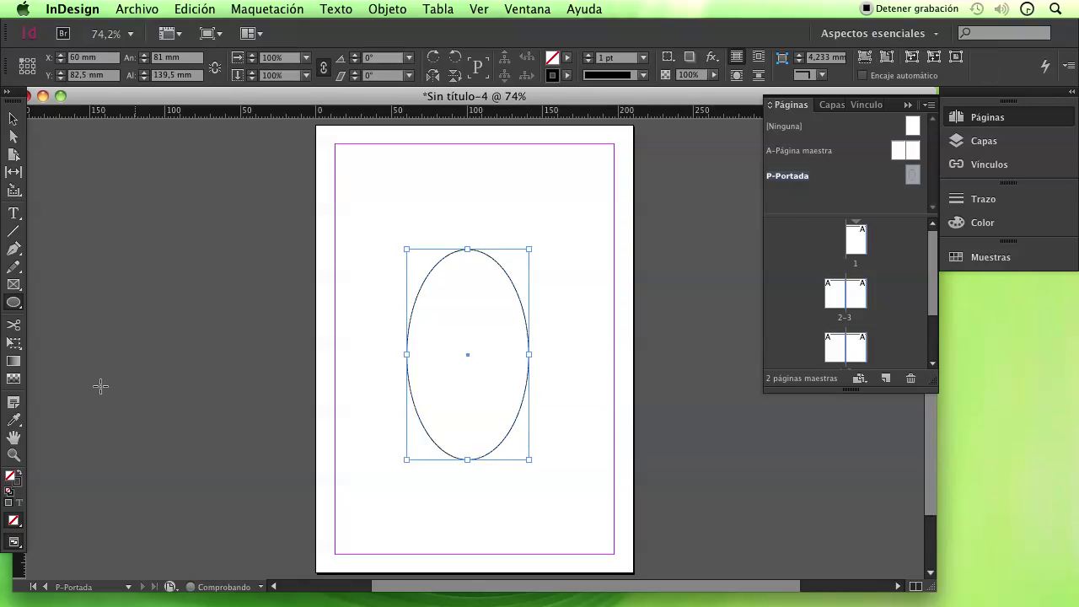
Fill the ellipse with green, centre it on the P-Portada page at X 64.5 mm, Y 78.75 mm, and deselect it
double_click(14, 482)
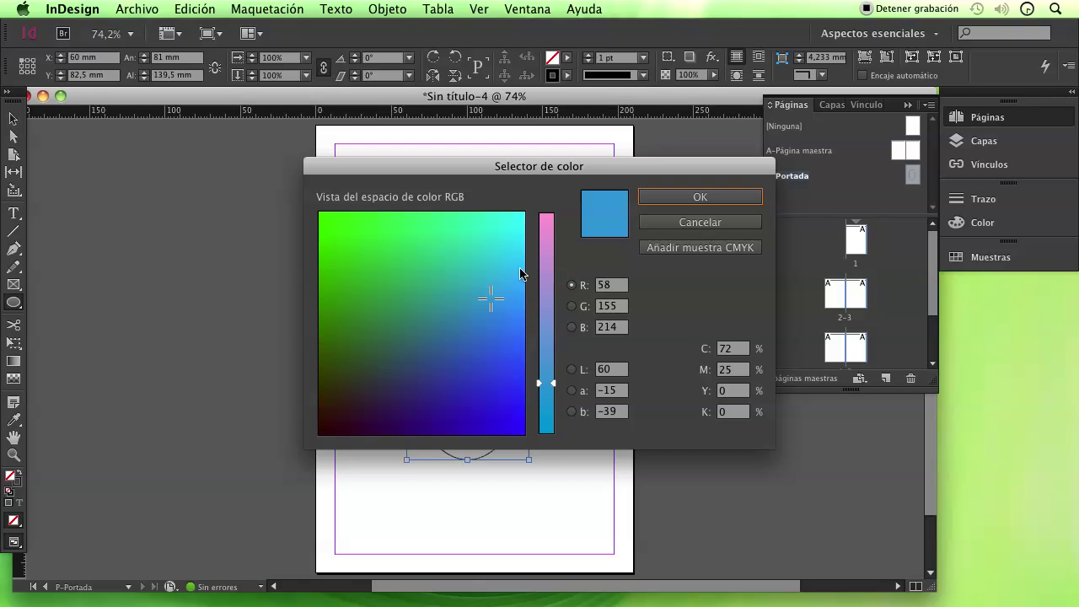
click(366, 242)
key(Return)
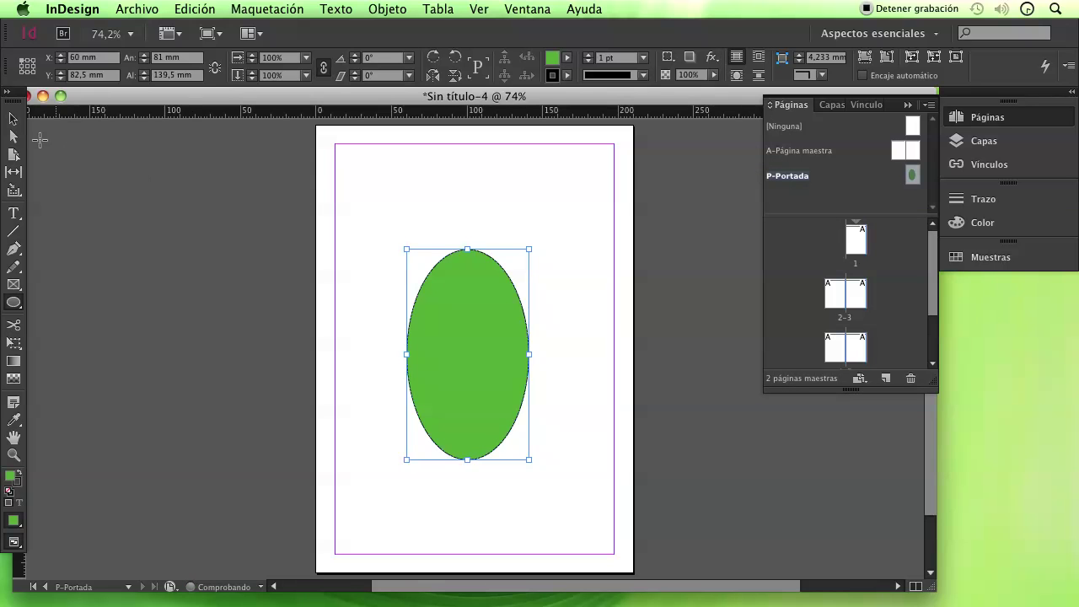
click(652, 290)
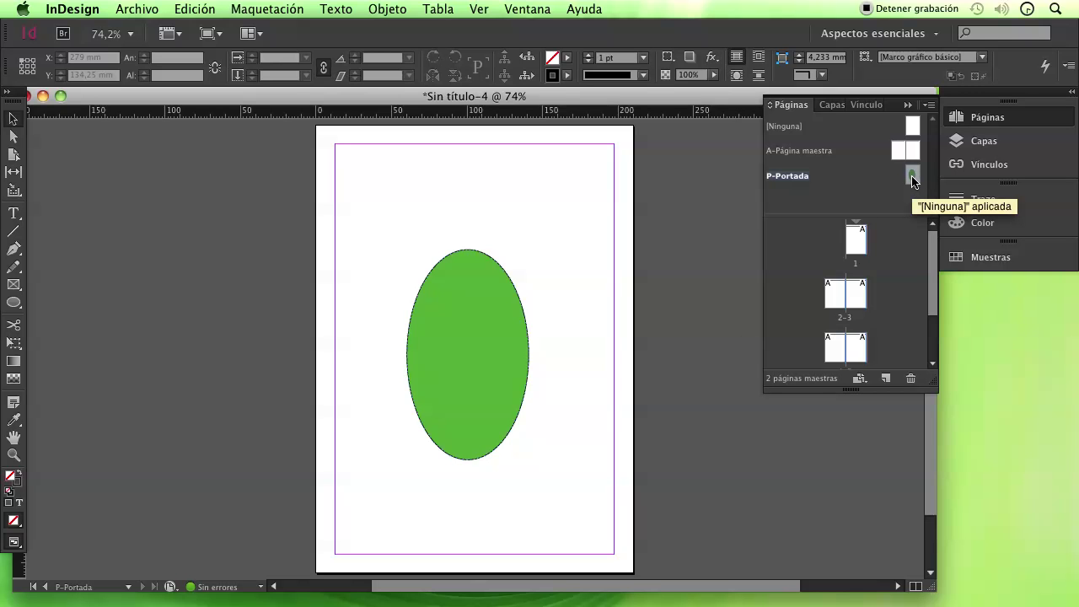
drag(506, 328, 509, 336)
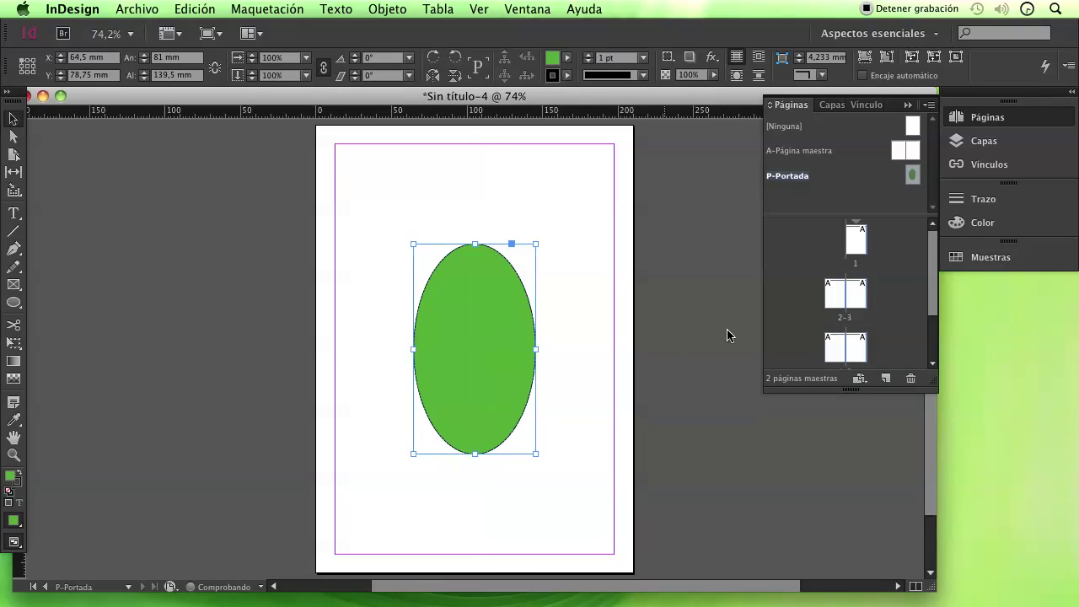
click(725, 332)
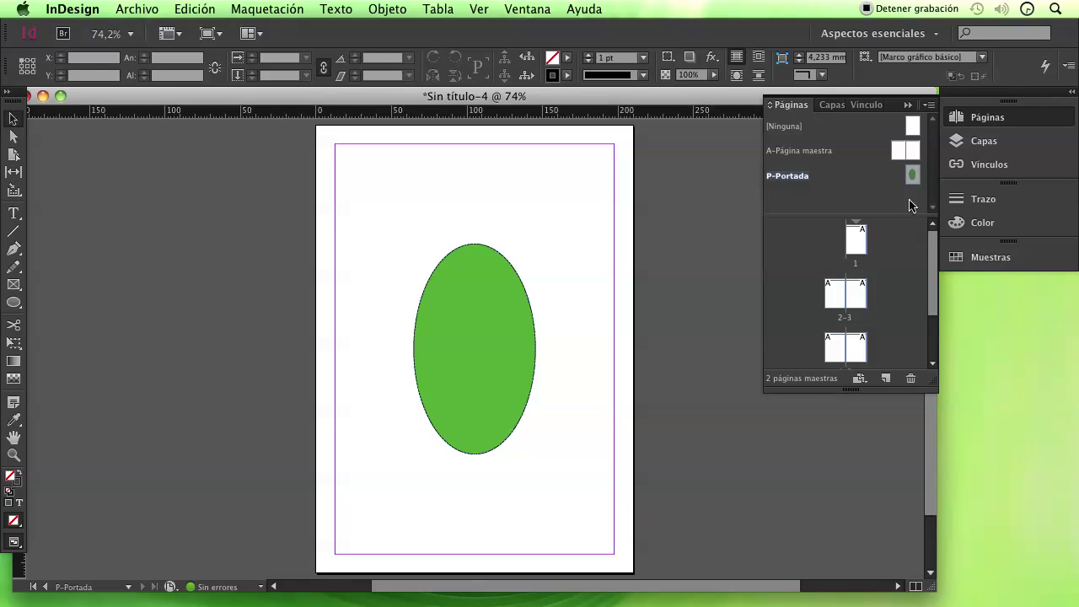
Apply the P-Portada master to page 1 of the document
drag(911, 175, 858, 243)
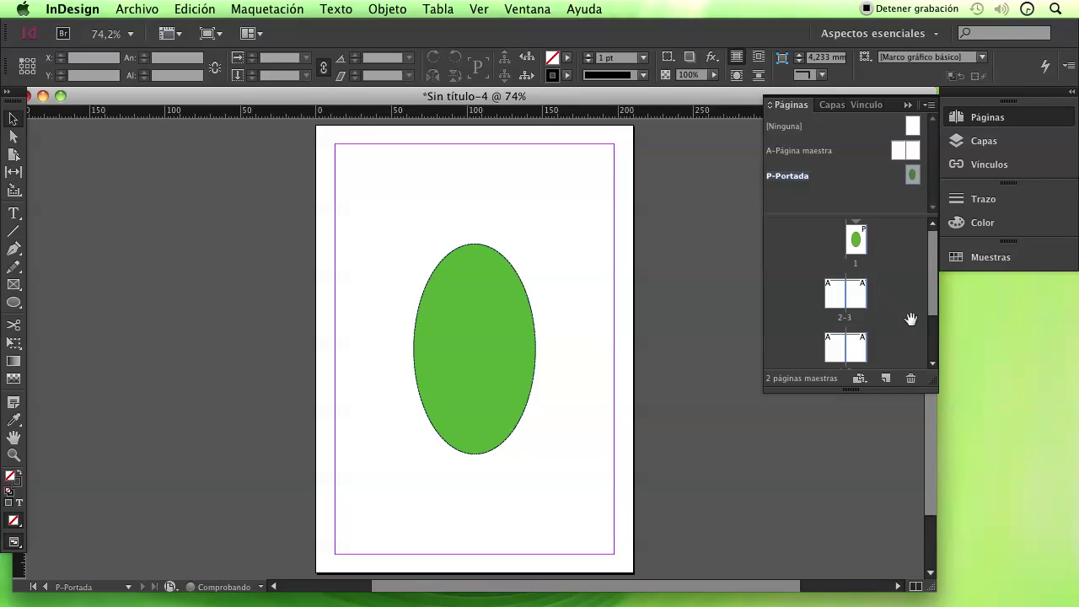